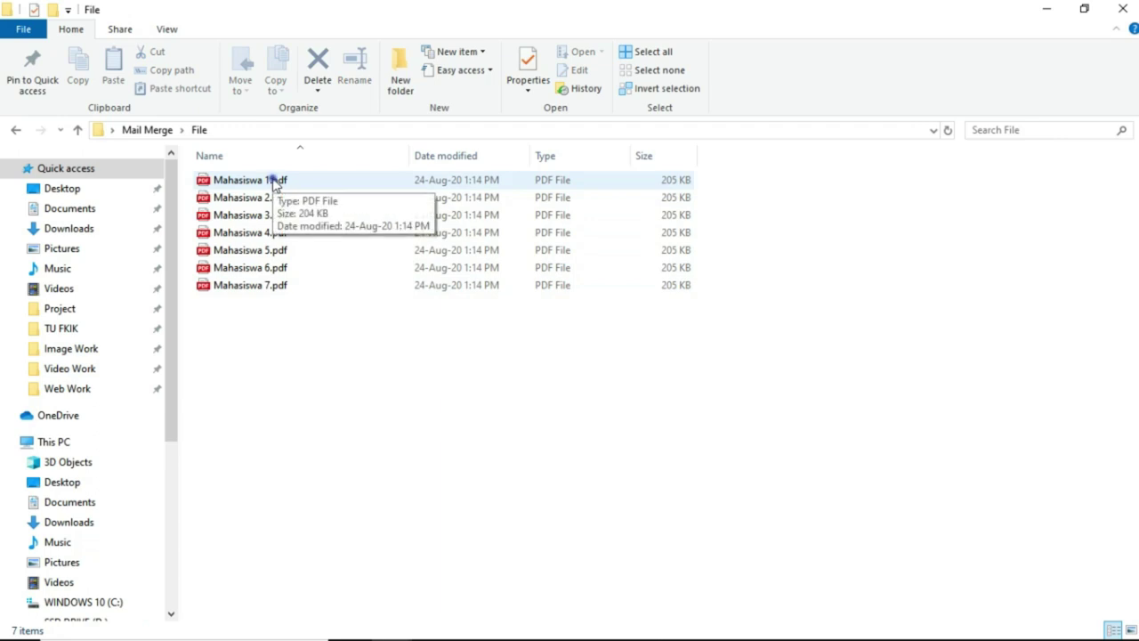
# - Open the exported Mahasiswa 1.pdf to view it
pyautogui.click(275, 182)
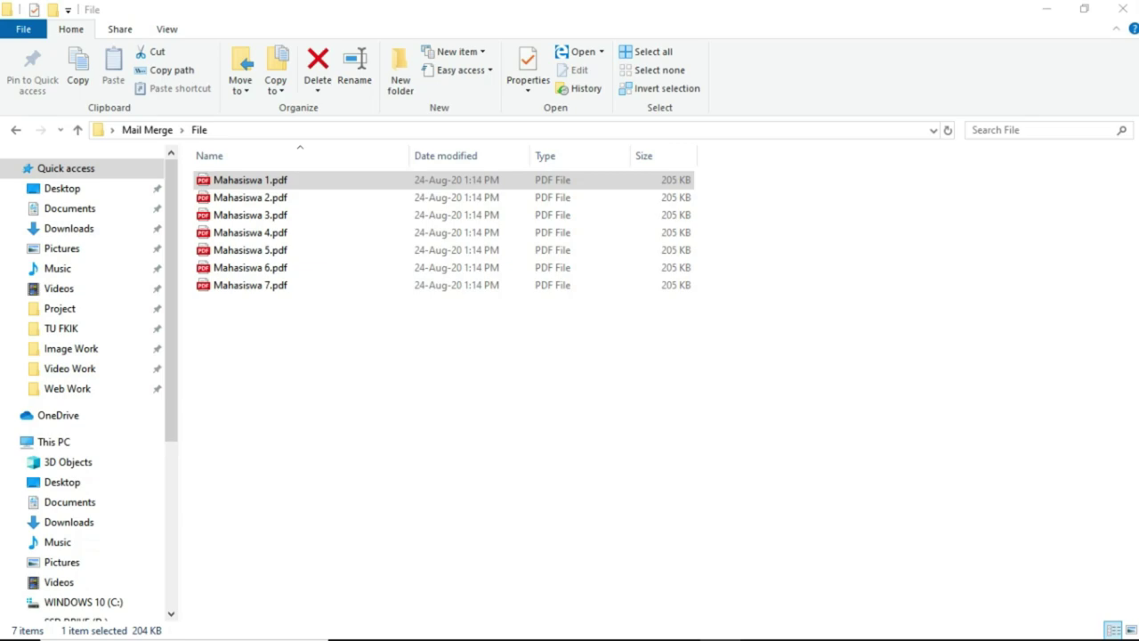
pyautogui.press('super')
pyautogui.press('Escape')
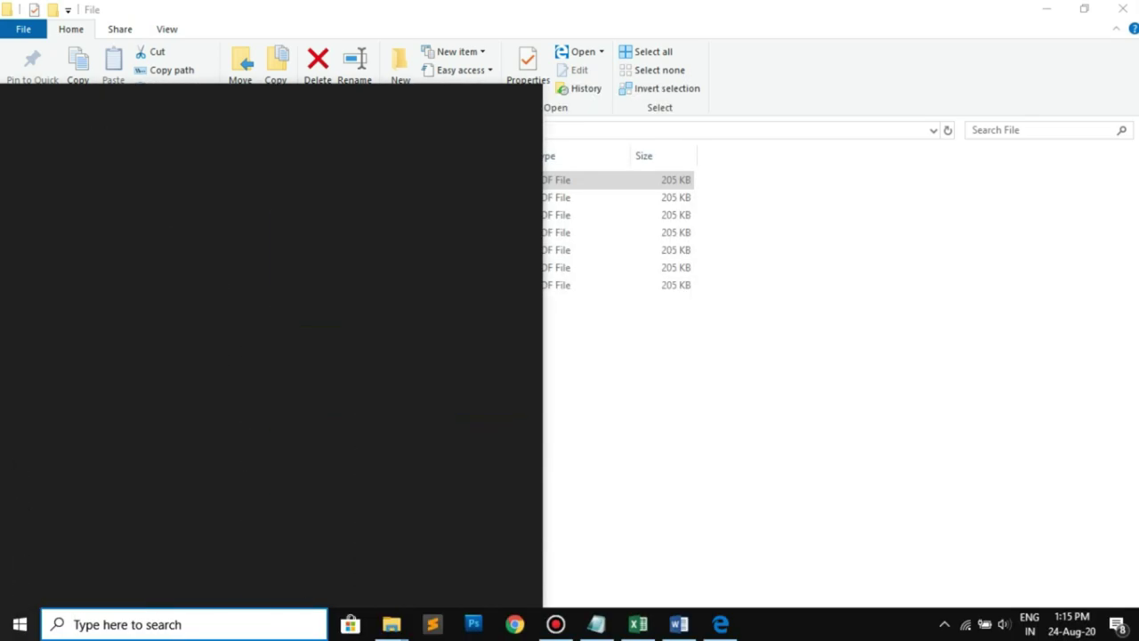
pyautogui.press('Return')
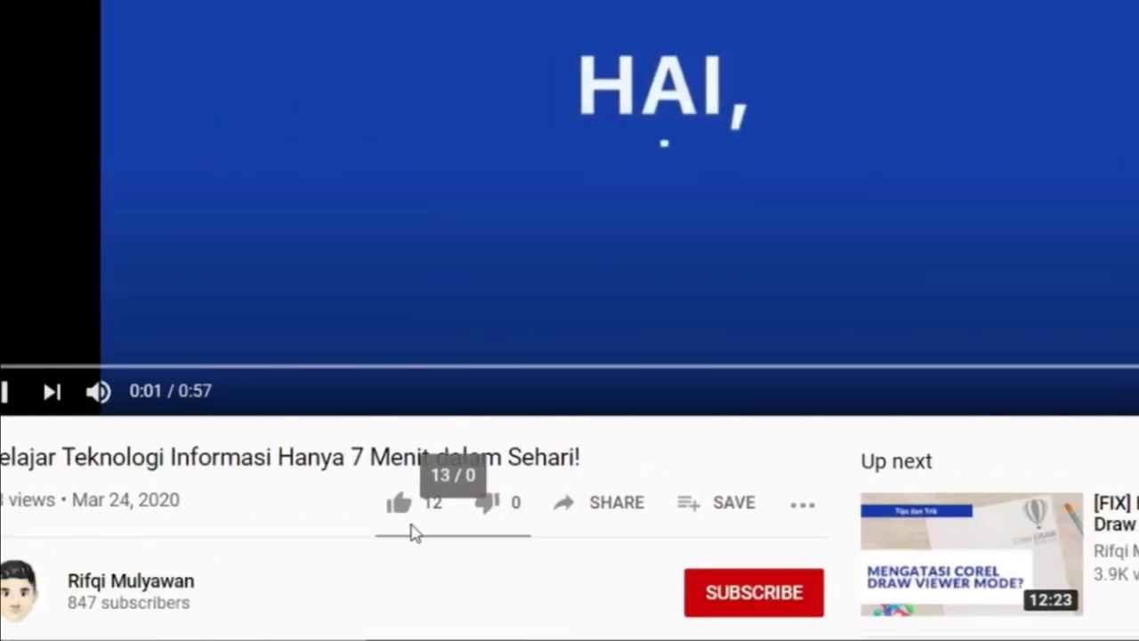
# - Like the intro video, subscribe, and set the channel's notifications to All
pyautogui.click(454, 514)
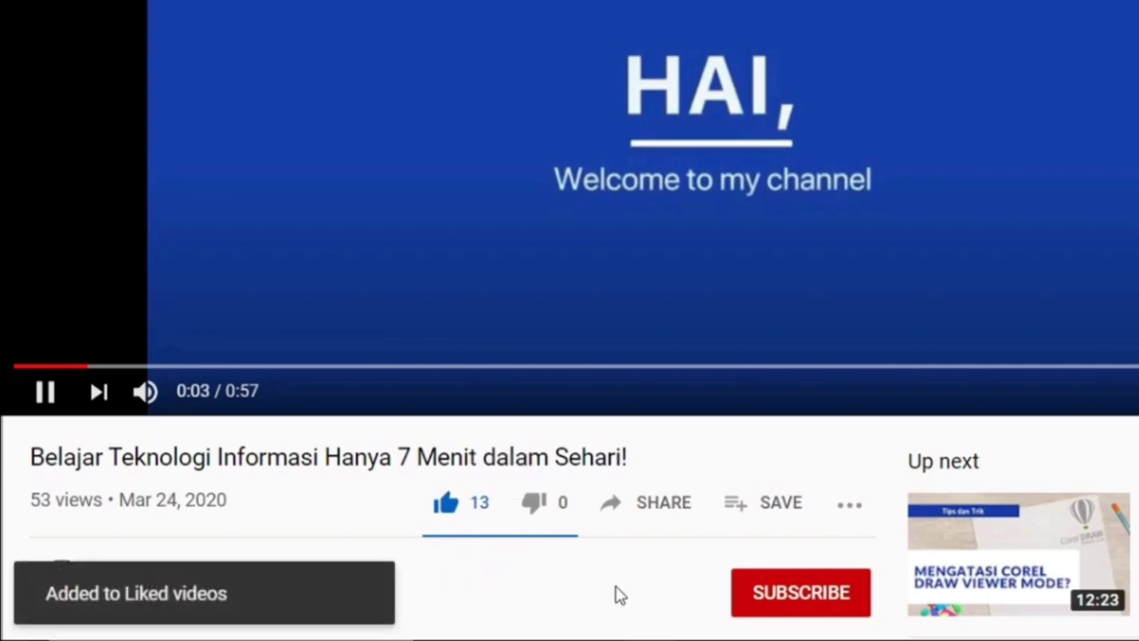
pyautogui.click(792, 594)
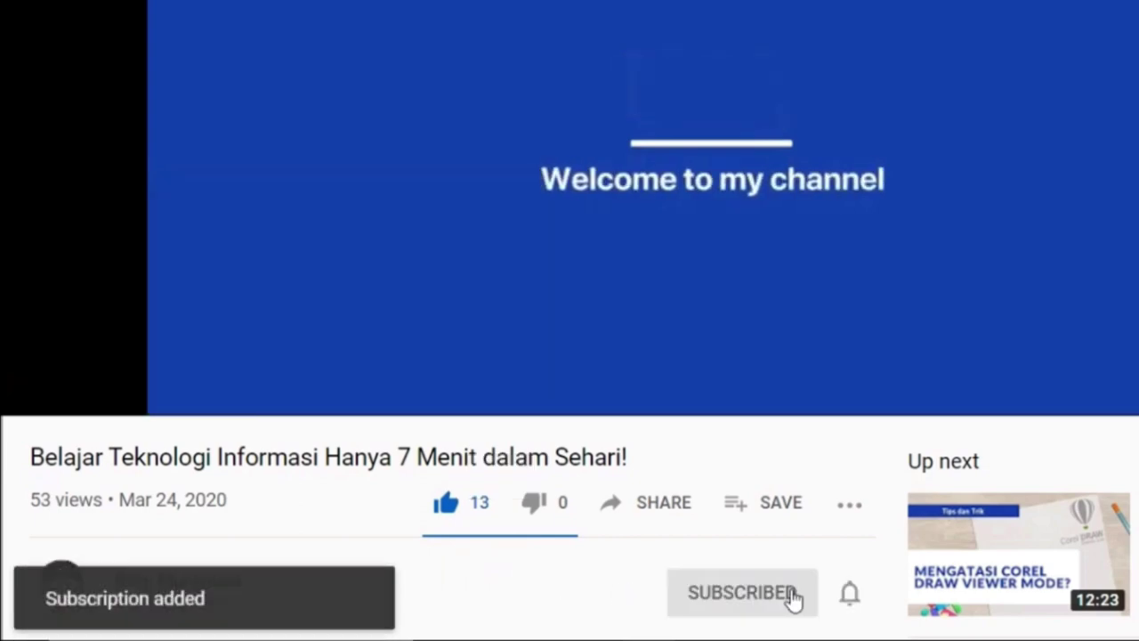
pyautogui.click(851, 594)
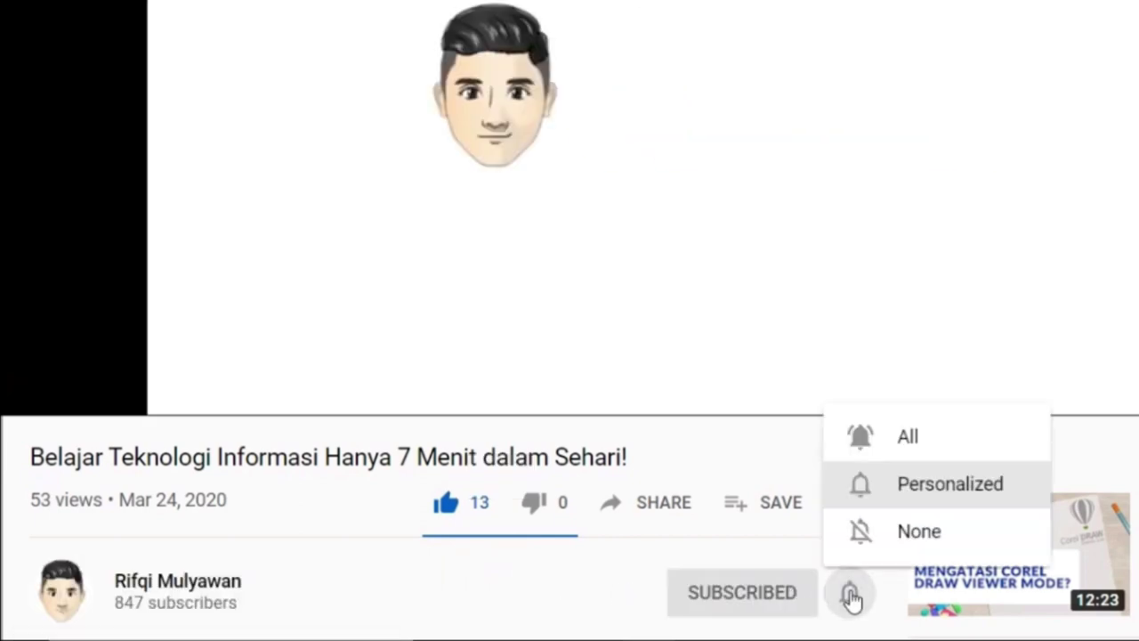
pyautogui.click(924, 439)
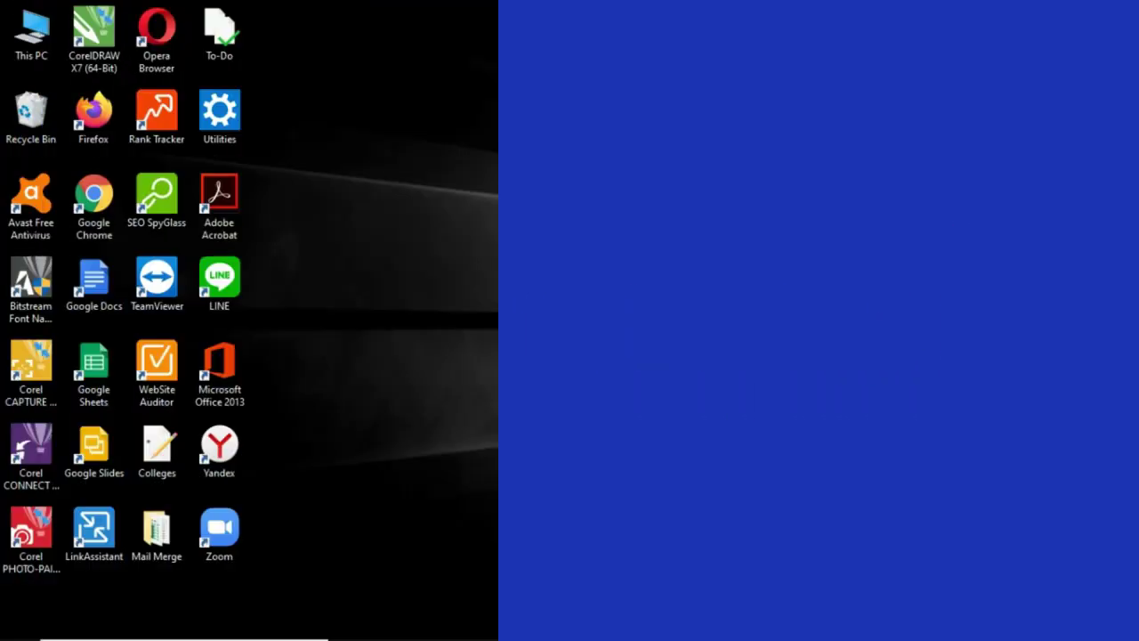
# - Refresh the desktop and open the Mail Merge folder holding Data.xlsx and Template.docx
pyautogui.rightClick(814, 207)
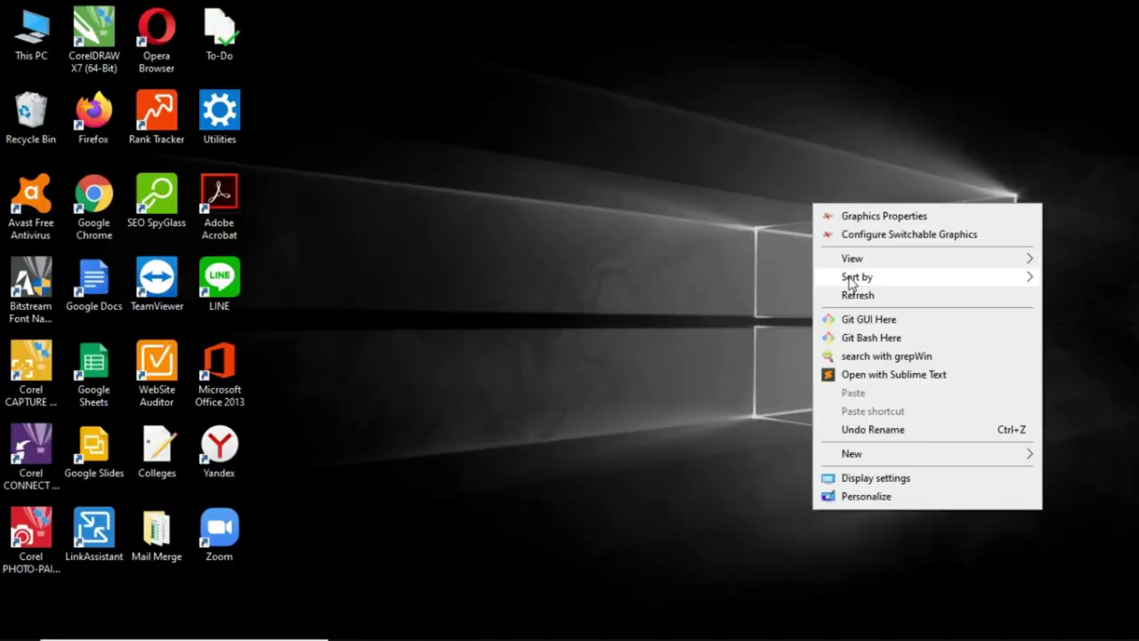
pyautogui.click(852, 297)
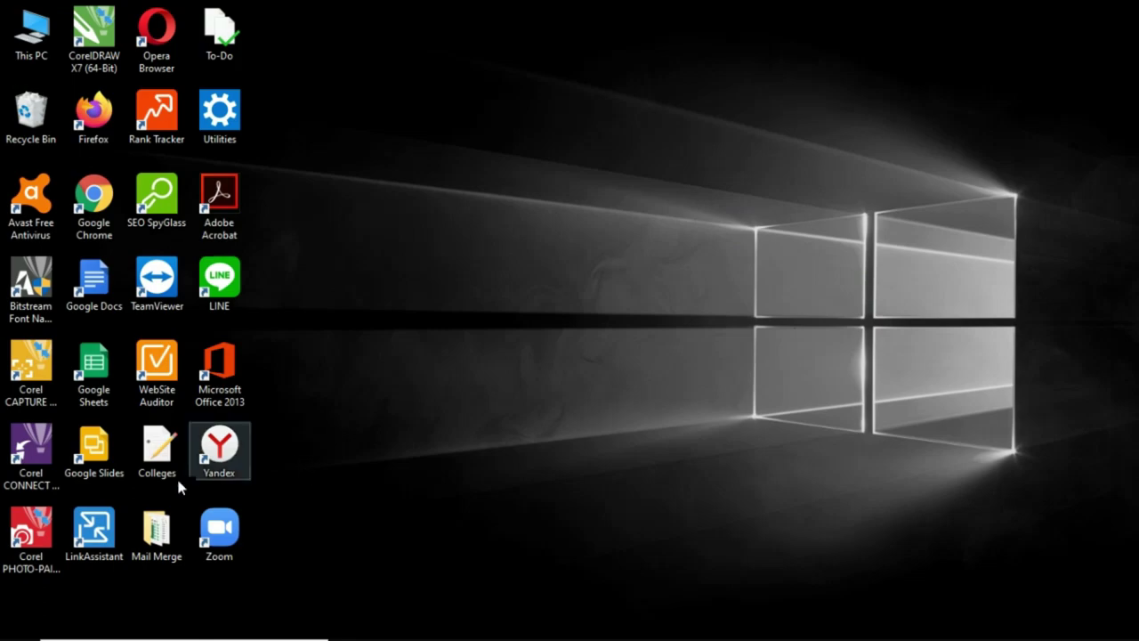
pyautogui.doubleClick(171, 531)
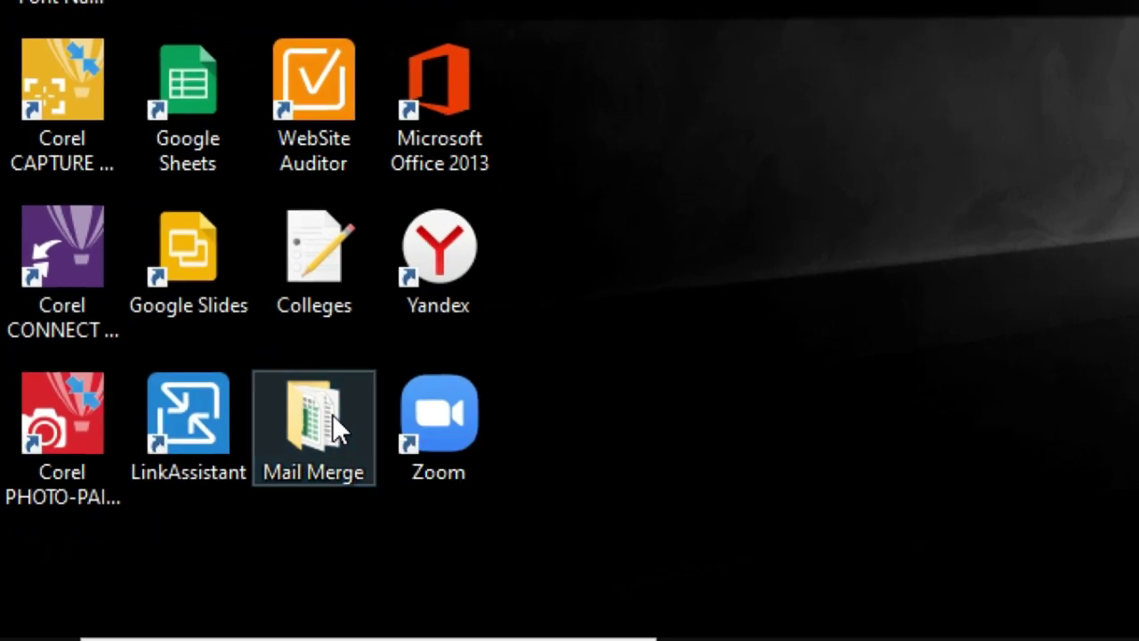
pyautogui.doubleClick(333, 416)
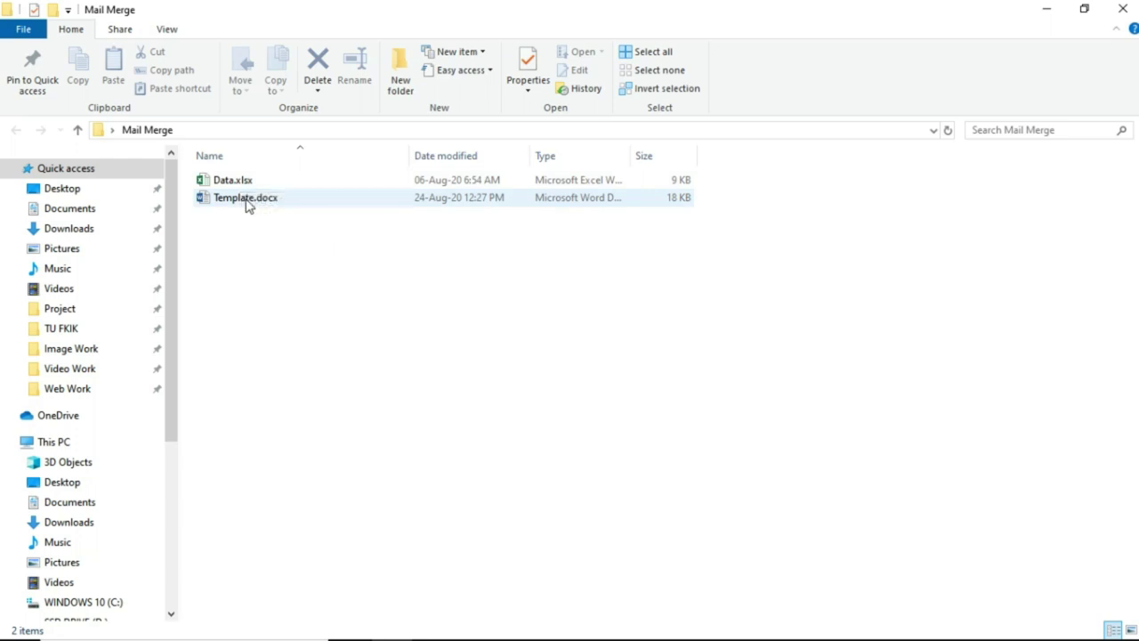
# - Open Data.xlsx, select the A1:E8 student table to review it, then return to Explorer
pyautogui.doubleClick(234, 181)
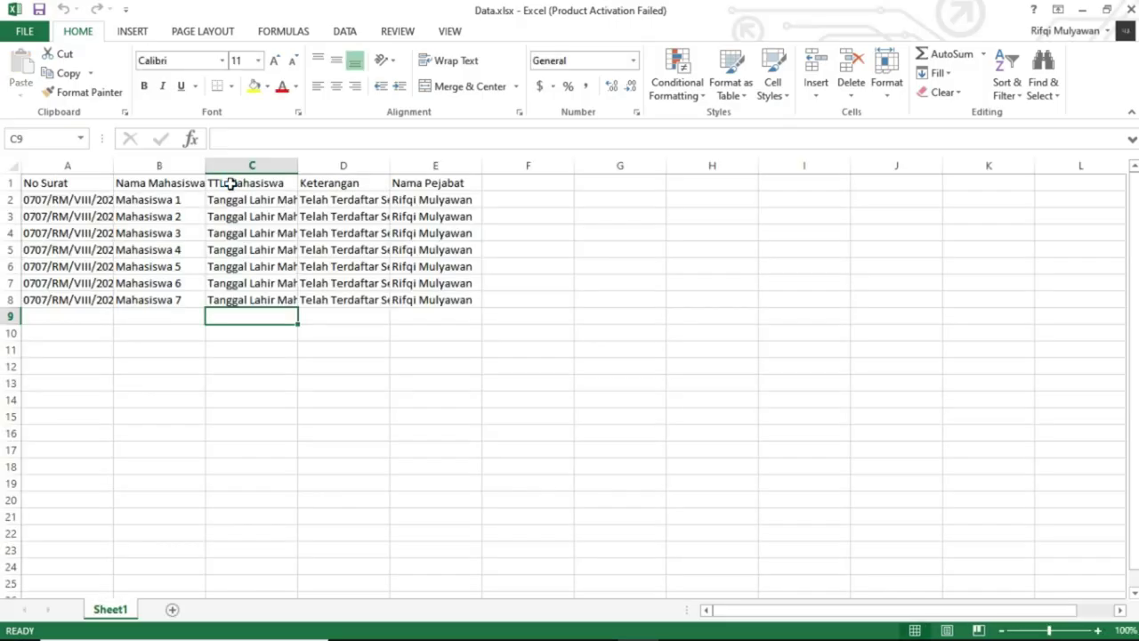
pyautogui.click(180, 202)
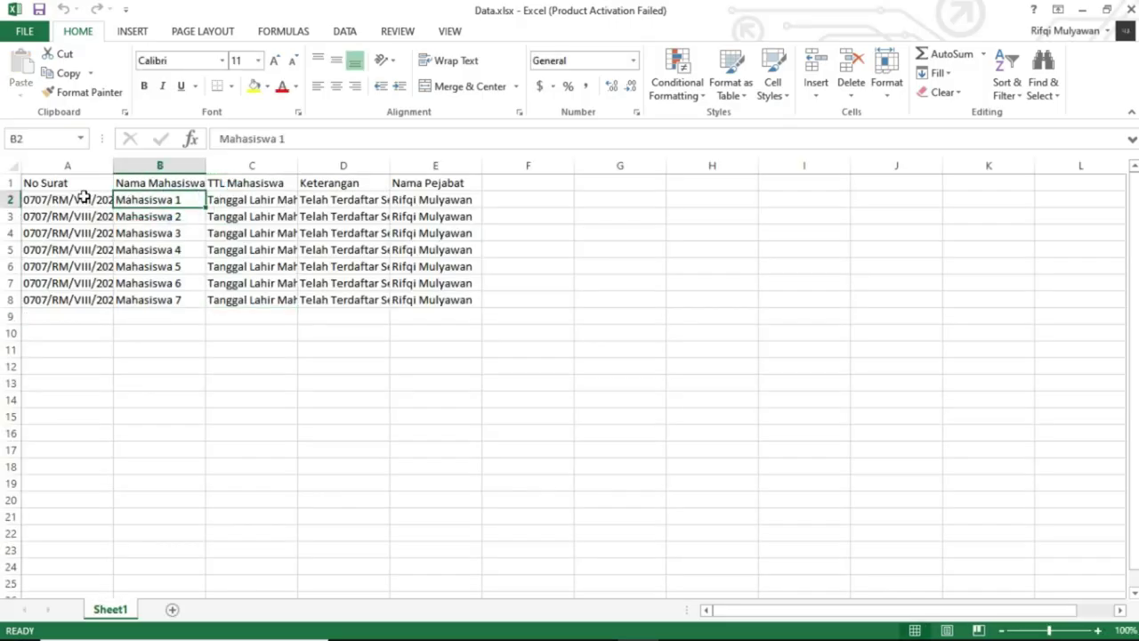
pyautogui.moveTo(64, 185); pyautogui.dragTo(455, 299)
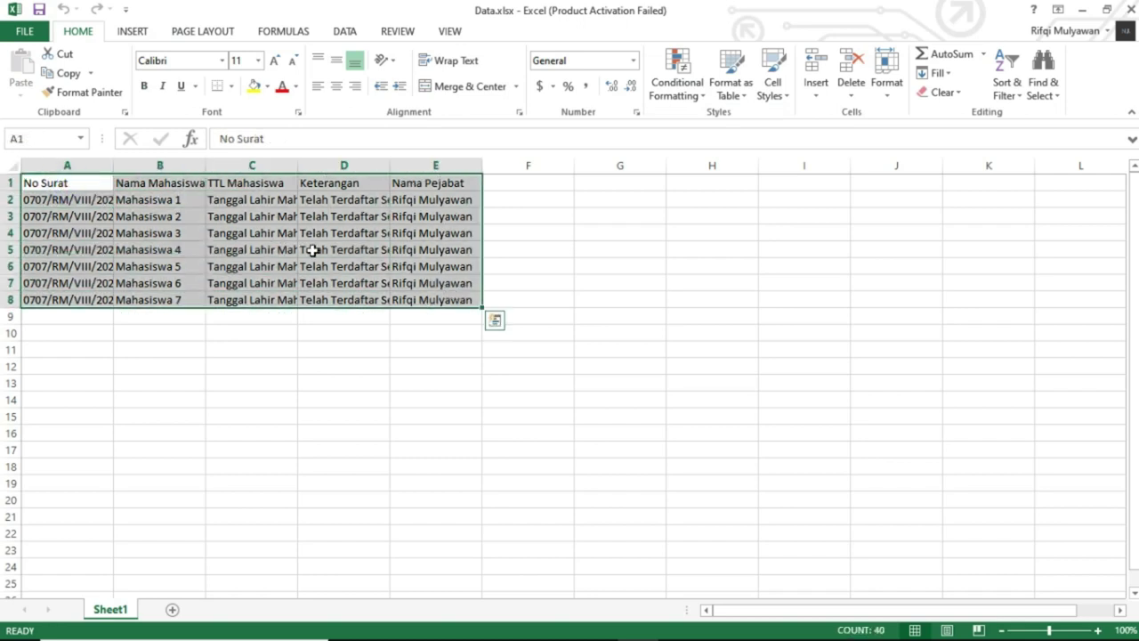
pyautogui.click(357, 276)
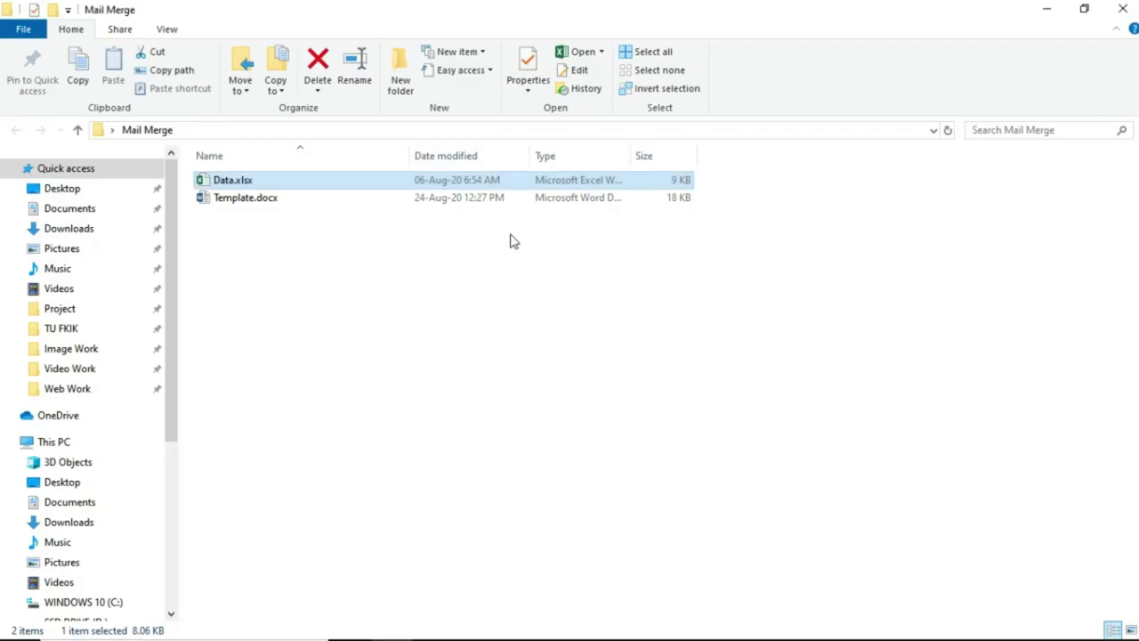
pyautogui.click(272, 226)
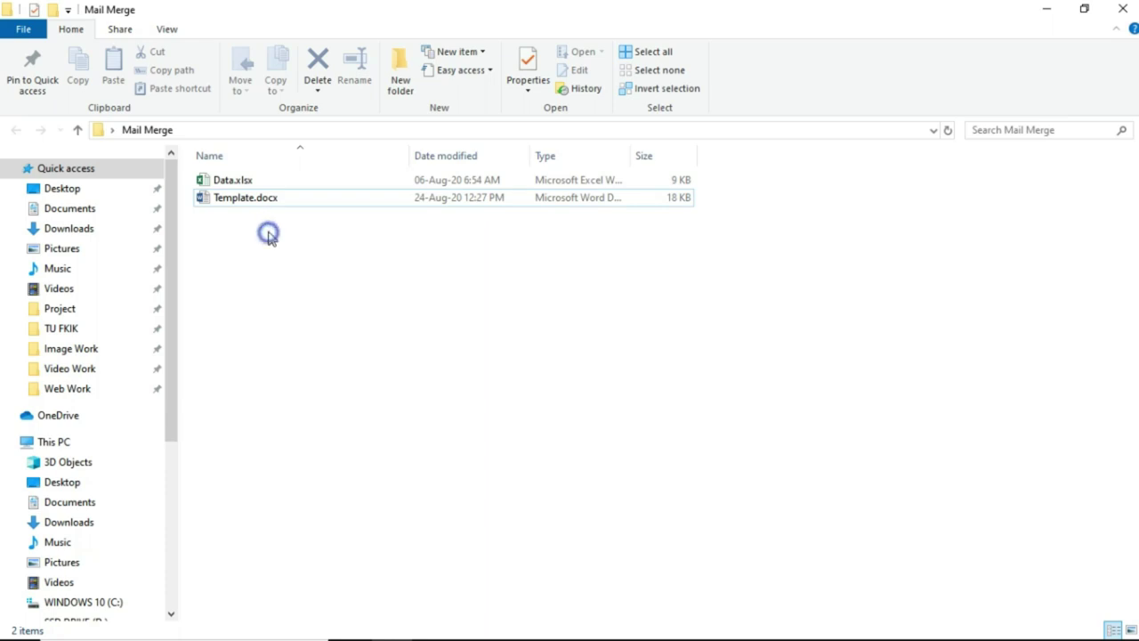
# - Open Template.docx, allow loading Sheet1 data, and dismiss the Office activation notice
pyautogui.doubleClick(251, 201)
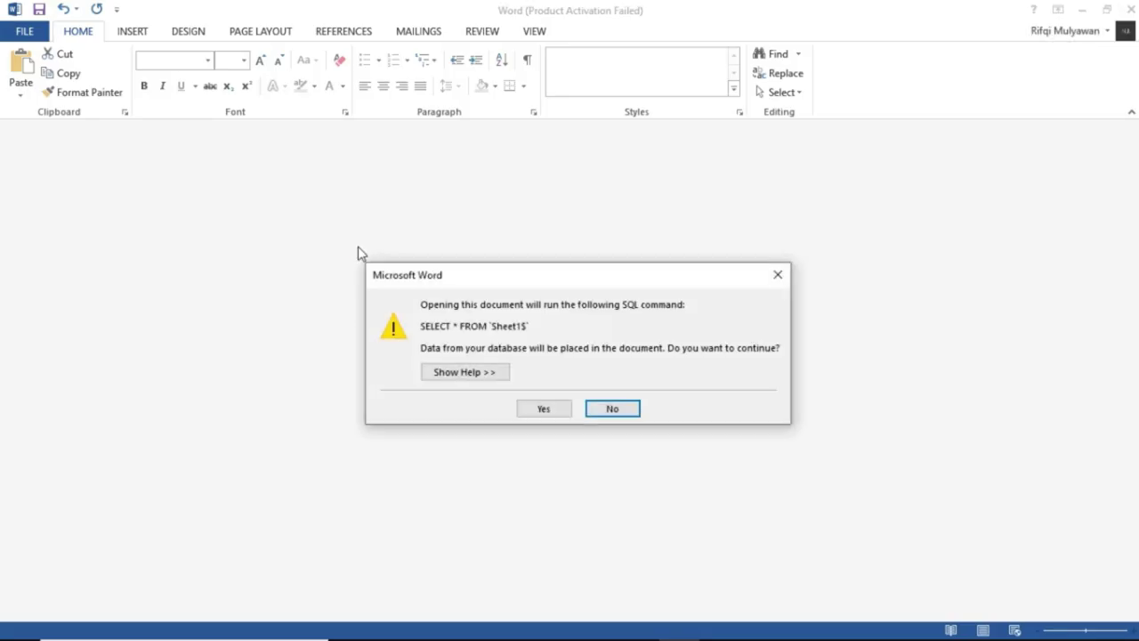
pyautogui.click(534, 411)
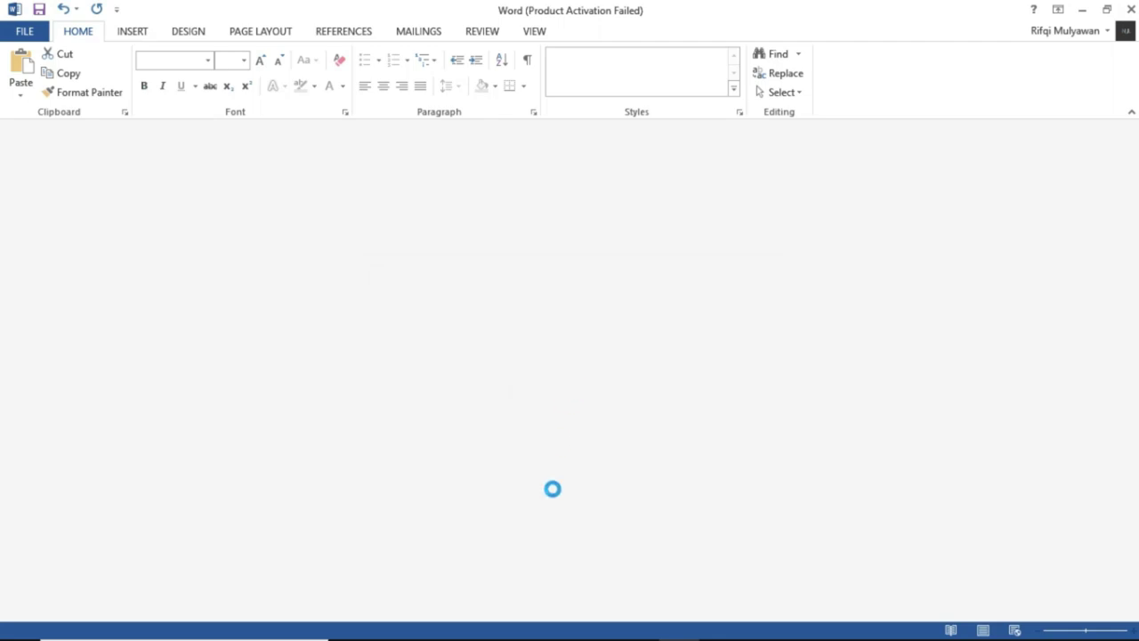
pyautogui.click(636, 624)
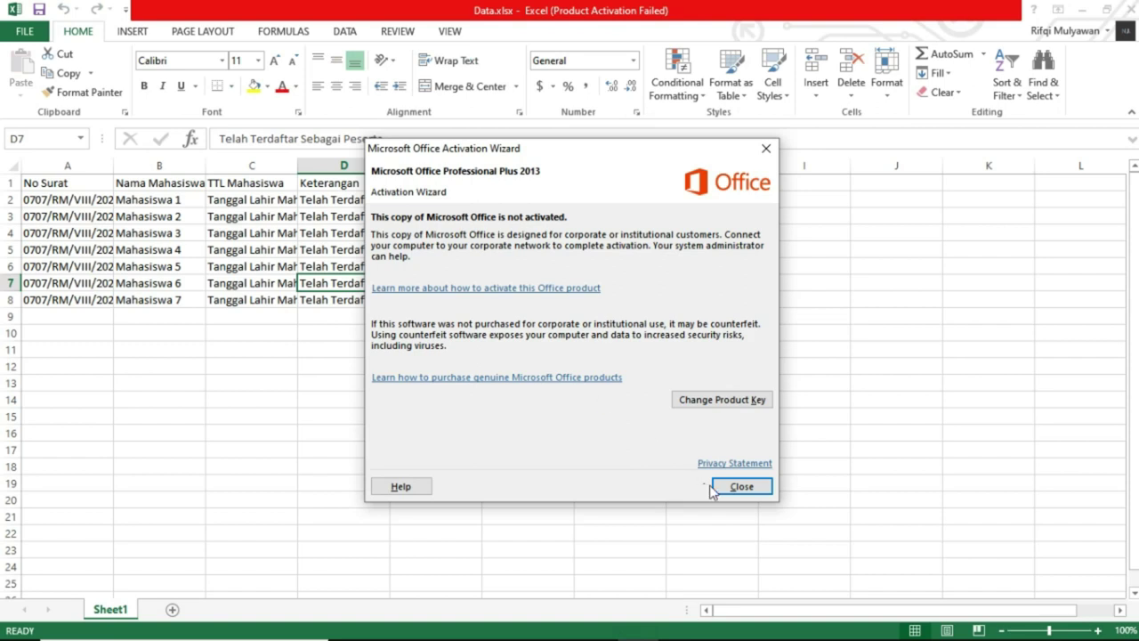
pyautogui.click(714, 489)
pyautogui.click(579, 435)
pyautogui.hotkey('alt', 'Tab')
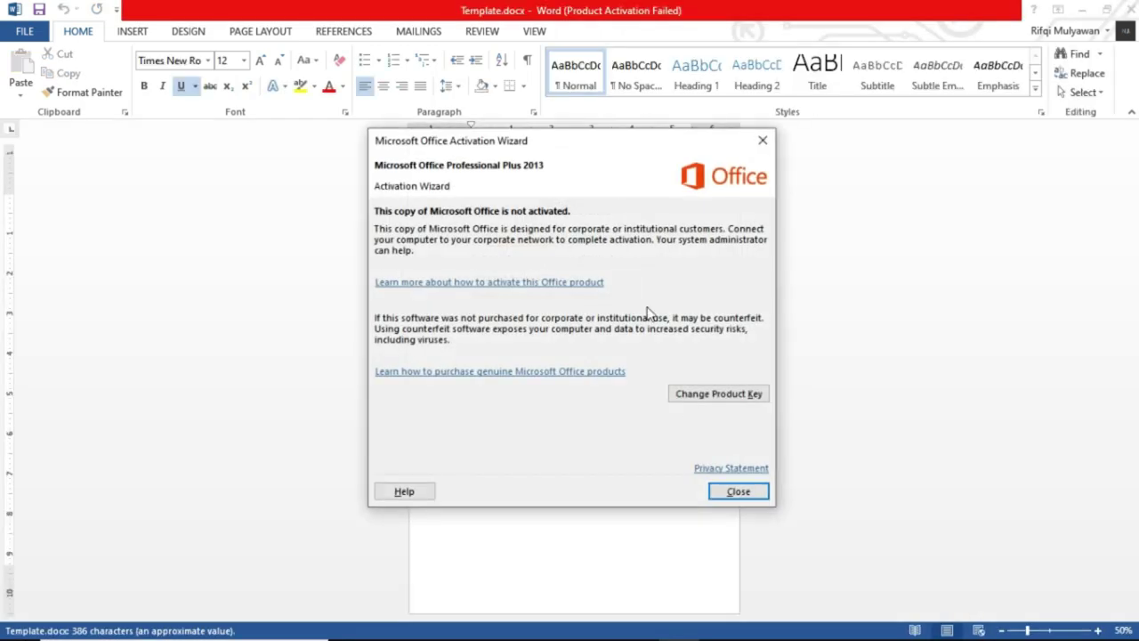
# - Dismiss the activation notice and bring up the Mailings mail merge tools
pyautogui.click(737, 492)
pyautogui.keyDown('ctrl'); pyautogui.scroll(3, 648, 306); pyautogui.keyUp('ctrl')
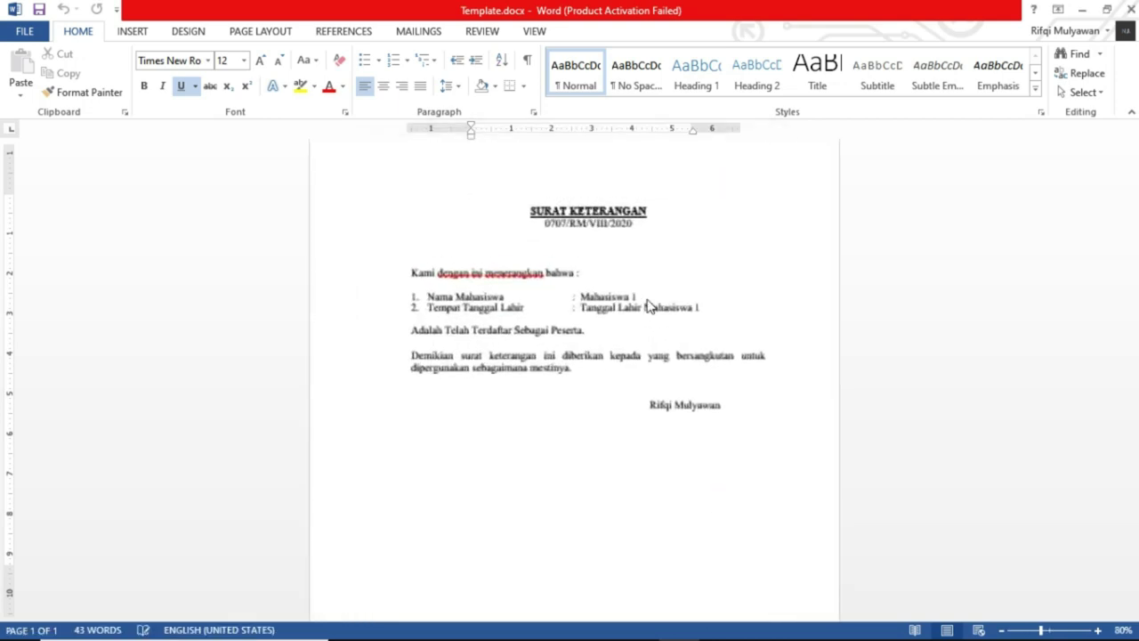
pyautogui.keyDown('ctrl'); pyautogui.scroll(1, 648, 302); pyautogui.keyUp('ctrl')
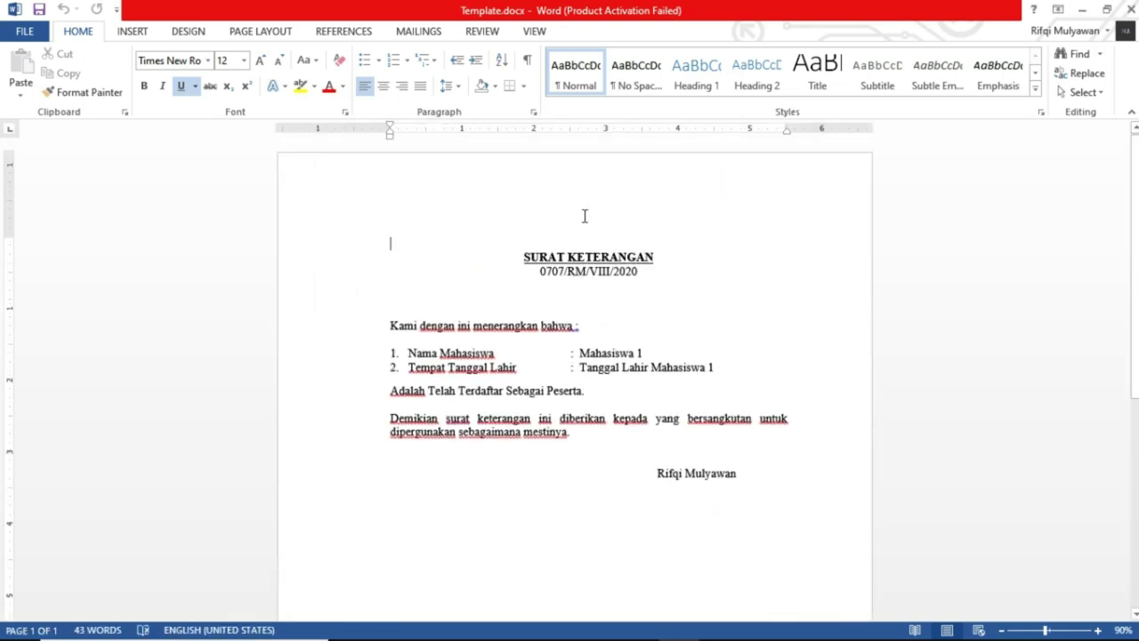
pyautogui.click(425, 36)
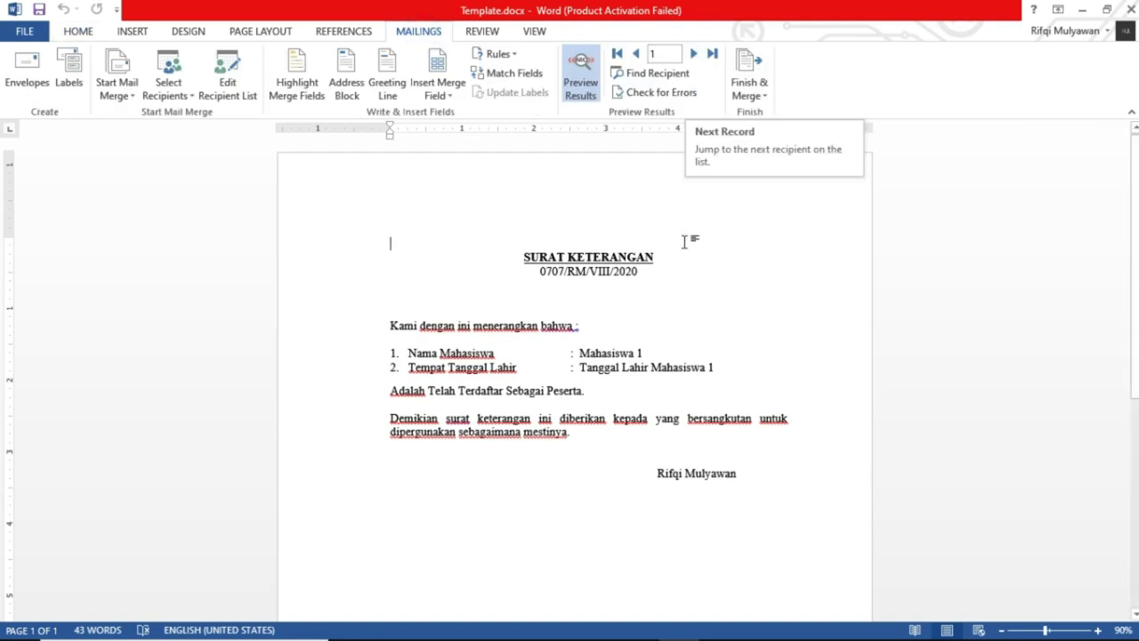
pyautogui.keyDown('ctrl'); pyautogui.scroll(1, 684, 242); pyautogui.keyUp('ctrl')
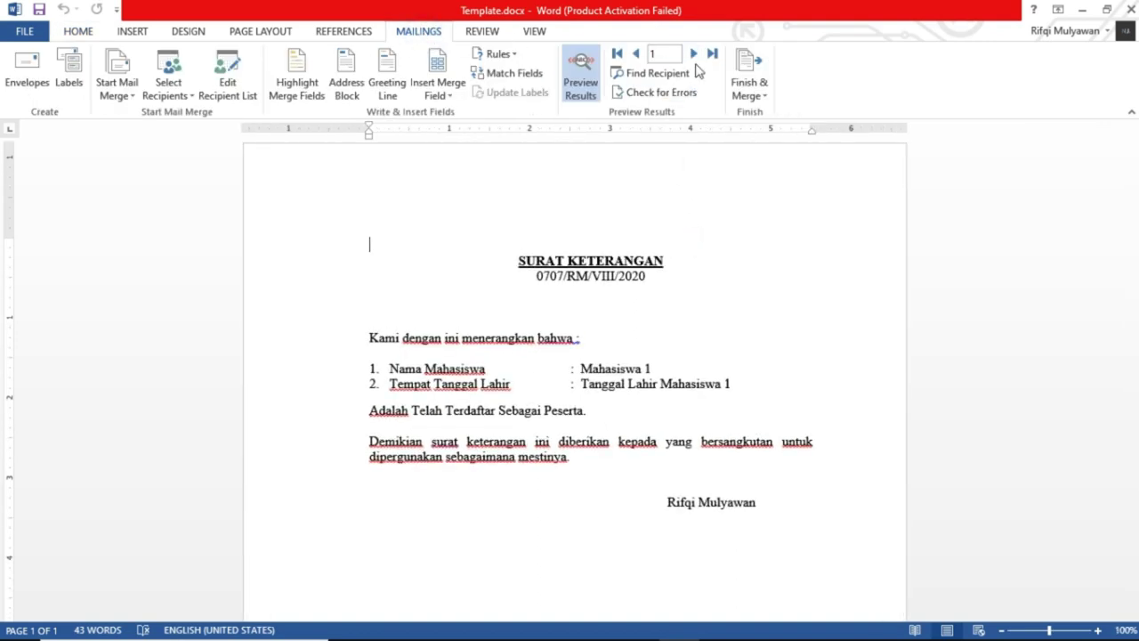
# - Preview the next four student letters, step back to Mahasiswa 1, then switch to Data.xlsx
pyautogui.click(694, 54)
pyautogui.click(694, 55)
pyautogui.click(694, 54)
pyautogui.click(695, 55)
pyautogui.click(694, 54)
pyautogui.click(694, 55)
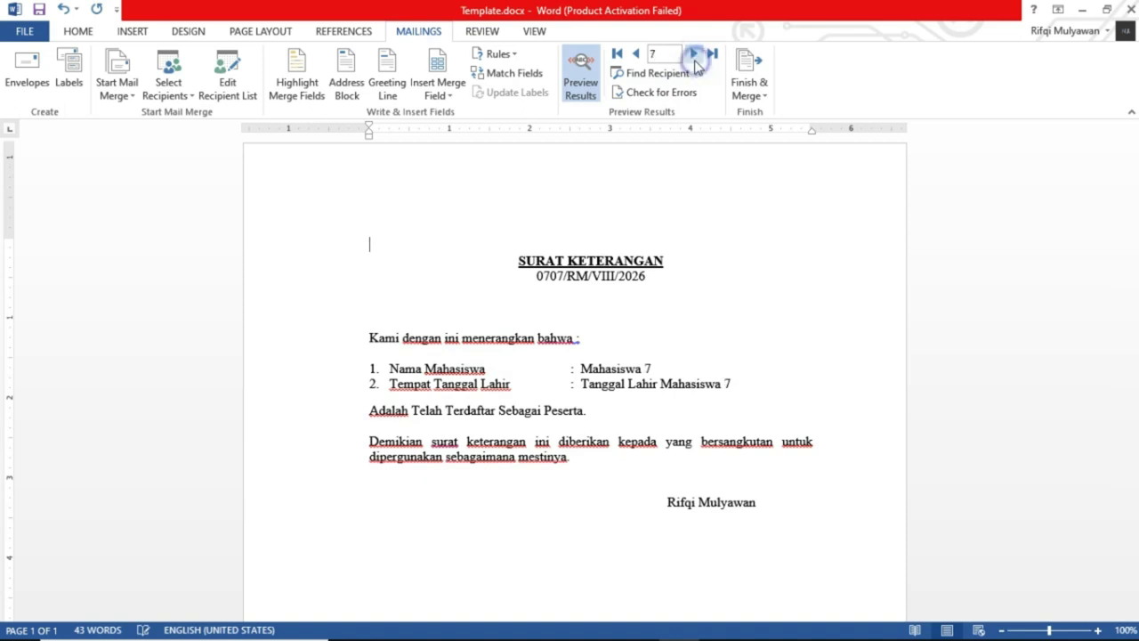
pyautogui.click(635, 54)
pyautogui.click(634, 54)
pyautogui.click(633, 55)
pyautogui.click(633, 54)
pyautogui.click(633, 54)
pyautogui.click(632, 54)
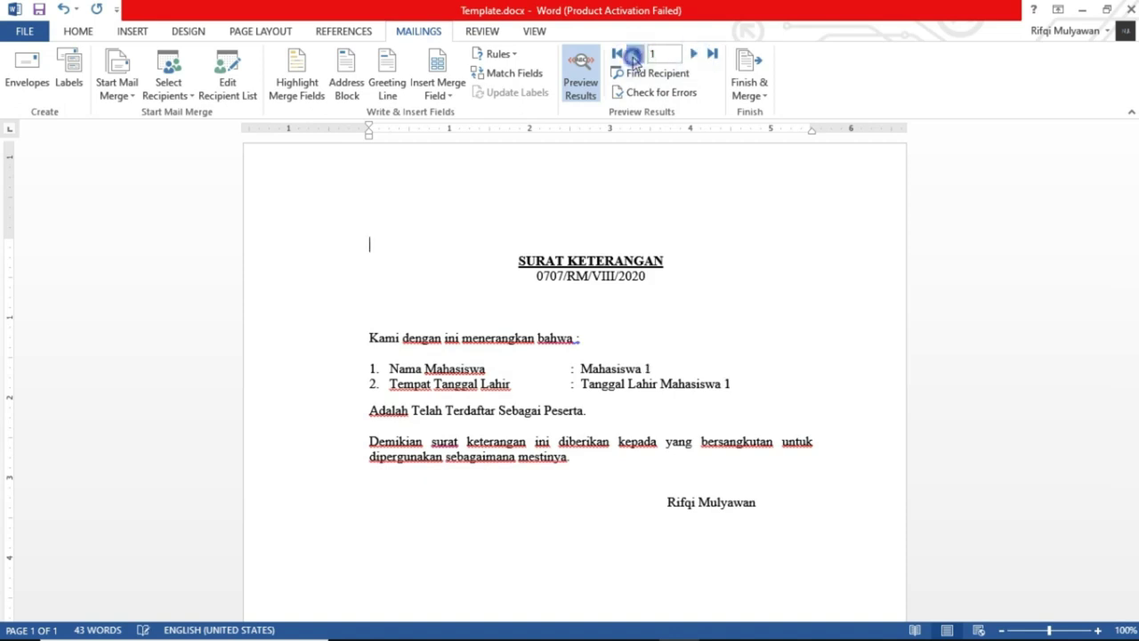
pyautogui.scroll(-2, 635, 245)
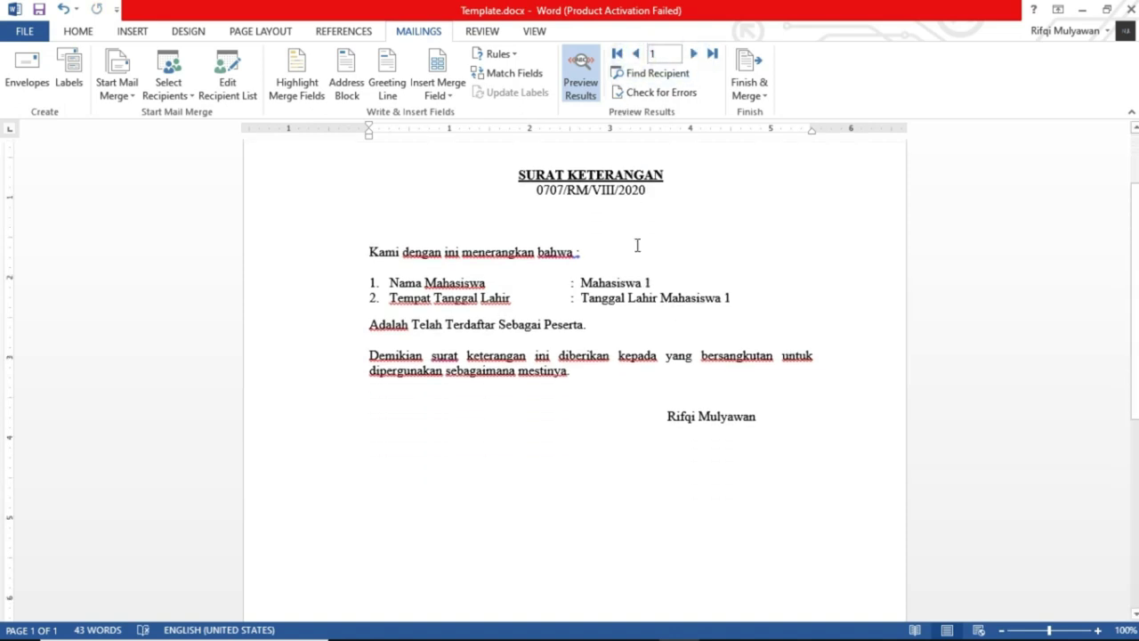
pyautogui.scroll(-1, 640, 242)
pyautogui.scroll(1, 640, 242)
pyautogui.scroll(2, 640, 241)
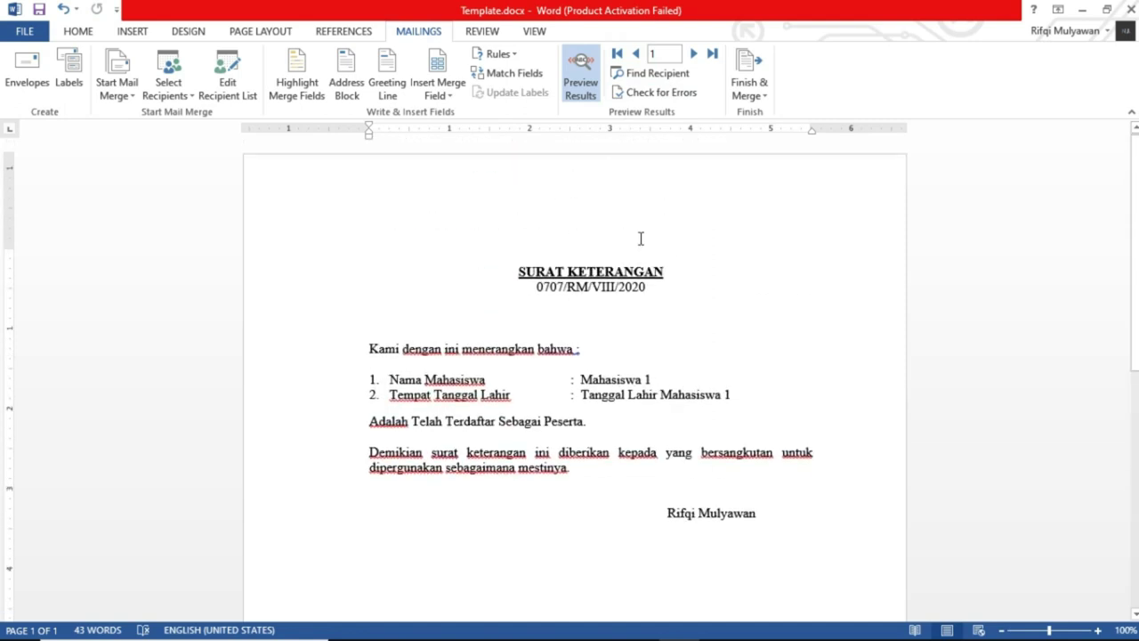
pyautogui.hotkey('alt', 'Tab')
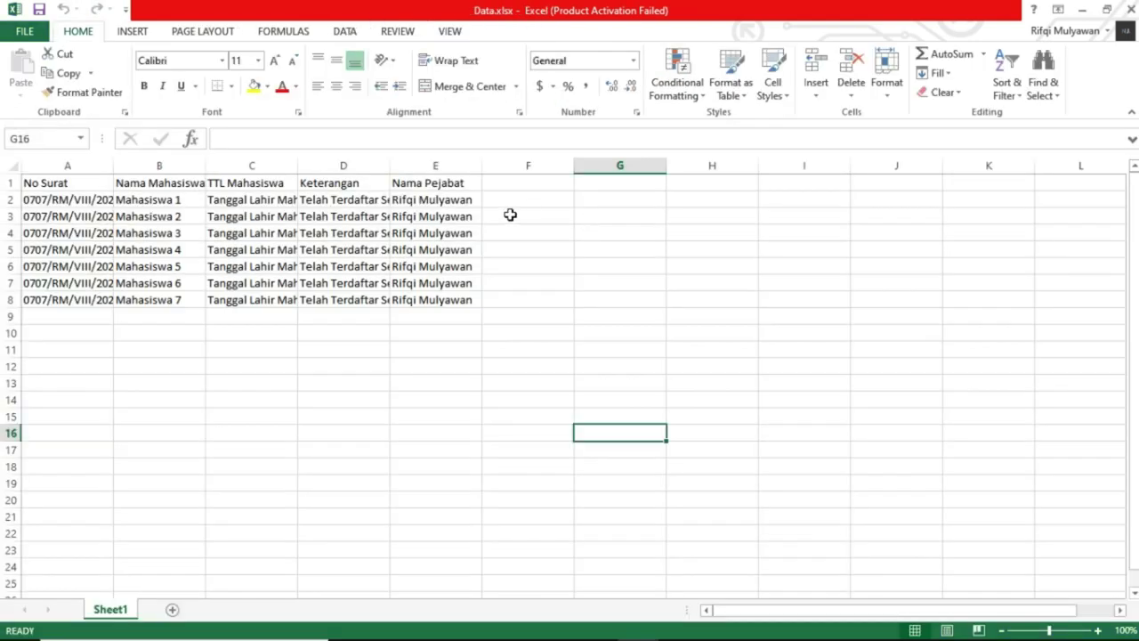
# - Select the seven student names in B2:B8 of the spreadsheet
pyautogui.click(183, 197)
pyautogui.moveTo(183, 197); pyautogui.dragTo(185, 304)
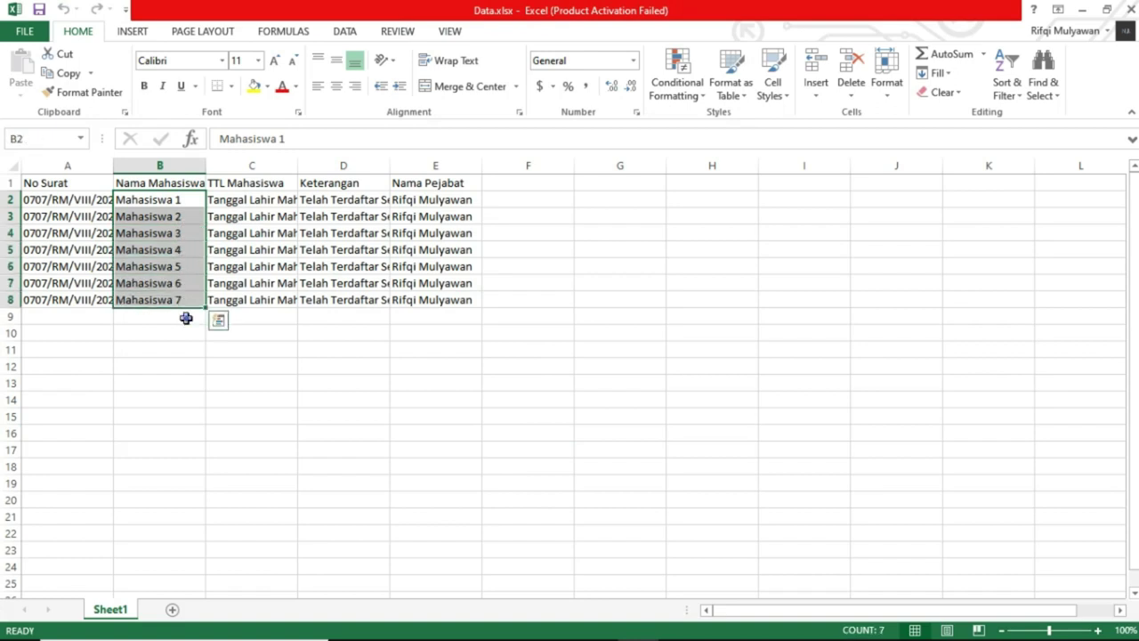
pyautogui.click(185, 317)
# - Bring the Template letter previewing Mahasiswa 1 back to the front in Word
pyautogui.hotkey('alt', 'Tab')
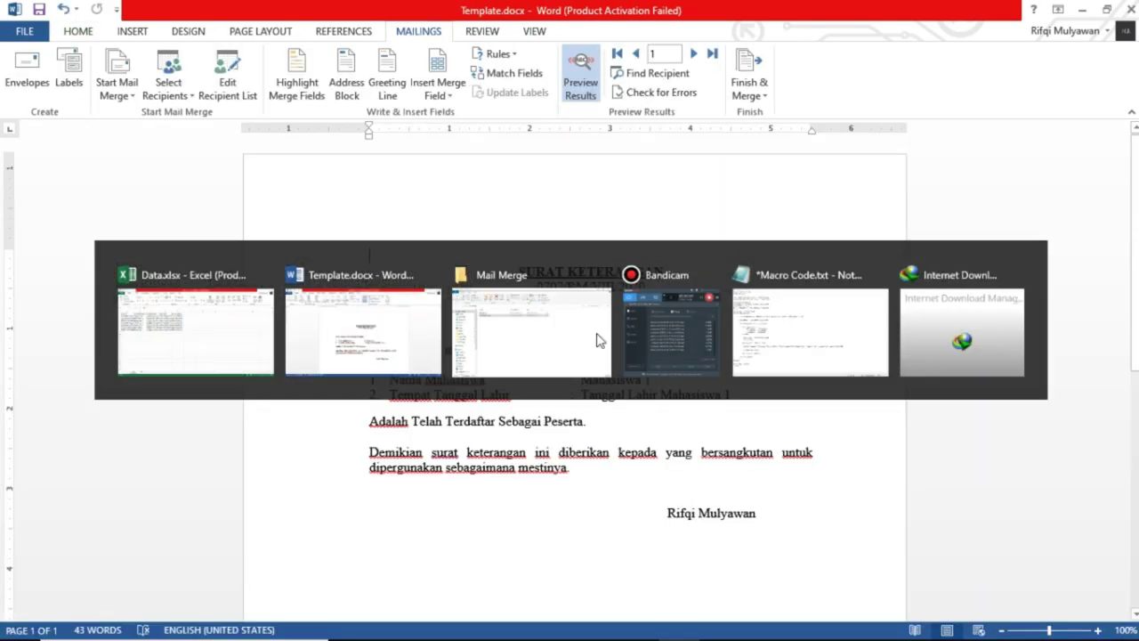
pyautogui.click(703, 394)
pyautogui.scroll(-3, 705, 399)
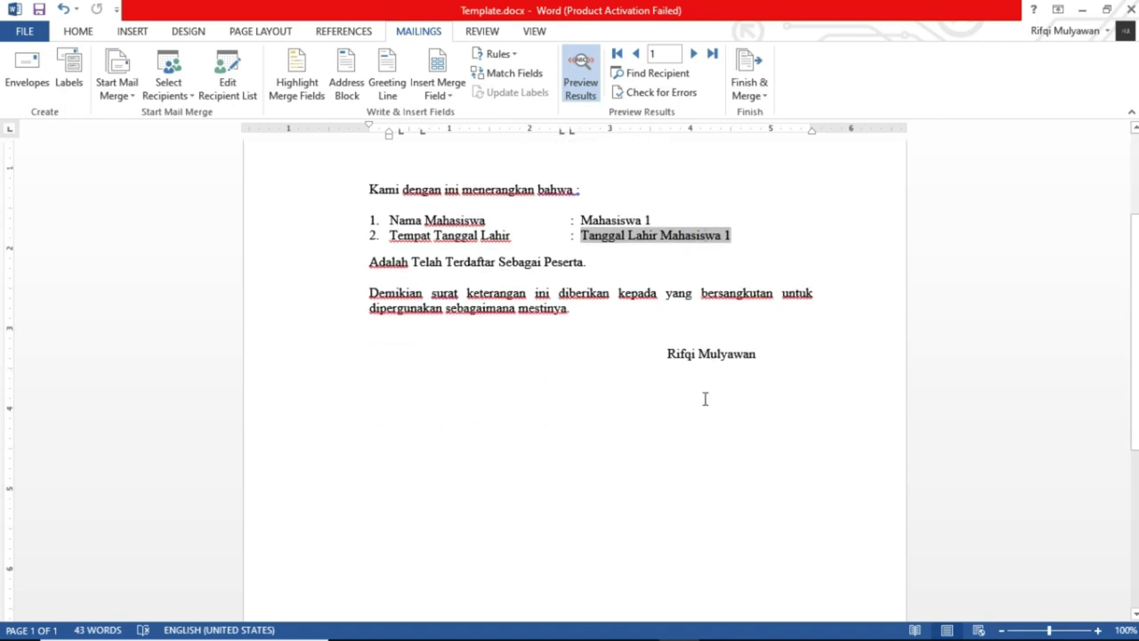
pyautogui.scroll(3, 705, 399)
pyautogui.click(701, 232)
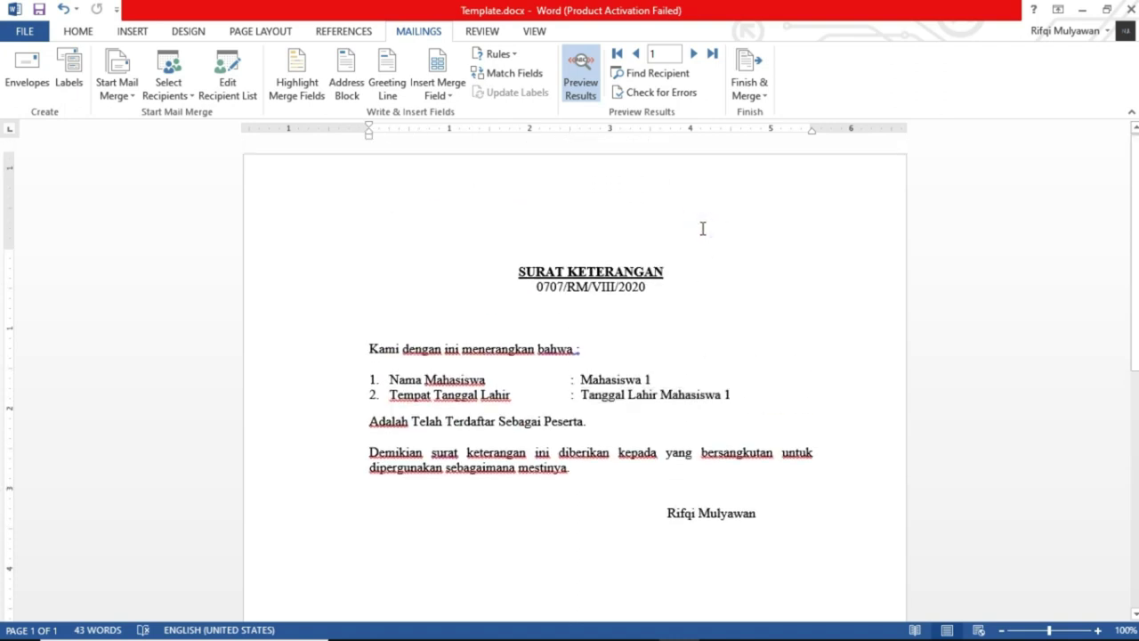
pyautogui.scroll(-2, 702, 228)
pyautogui.scroll(-1, 702, 227)
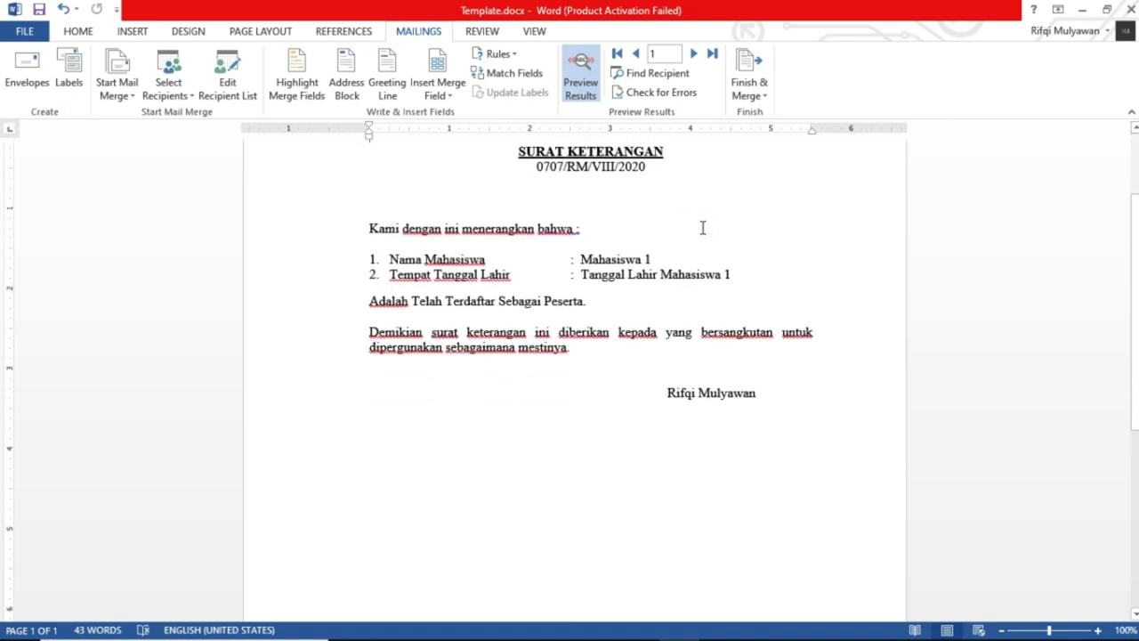
pyautogui.scroll(2, 702, 228)
pyautogui.keyDown('ctrl'); pyautogui.scroll(-1, 703, 228); pyautogui.keyUp('ctrl')
pyautogui.keyDown('ctrl'); pyautogui.scroll(-1, 702, 227); pyautogui.keyUp('ctrl')
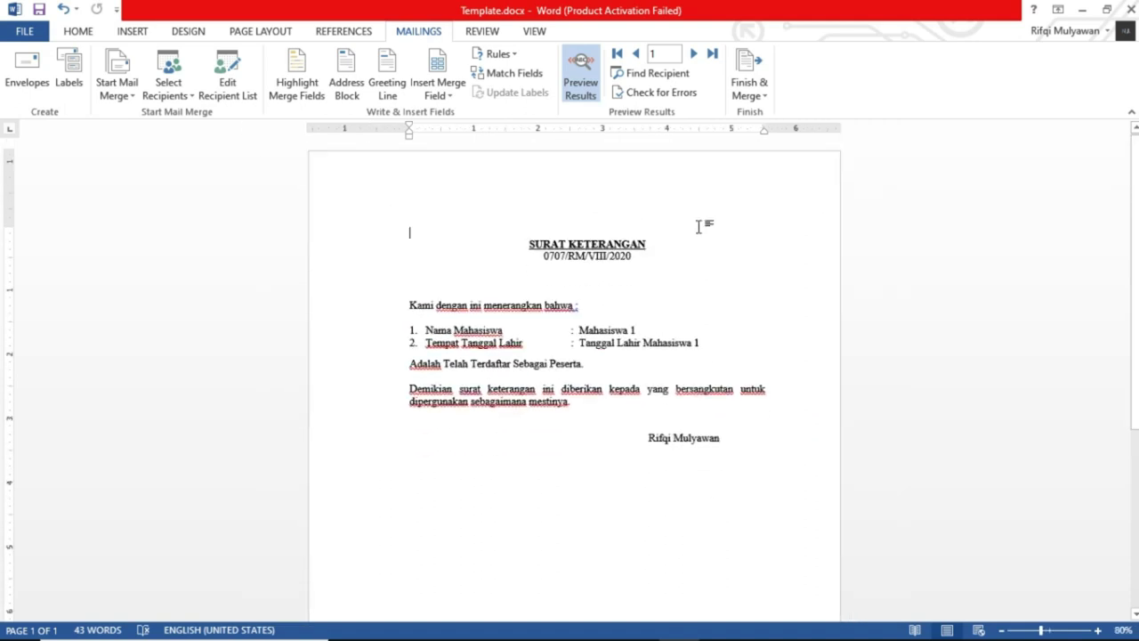
pyautogui.click(129, 33)
# - Choose a custom picture watermark using Downloads\Template Design.png
pyautogui.click(190, 32)
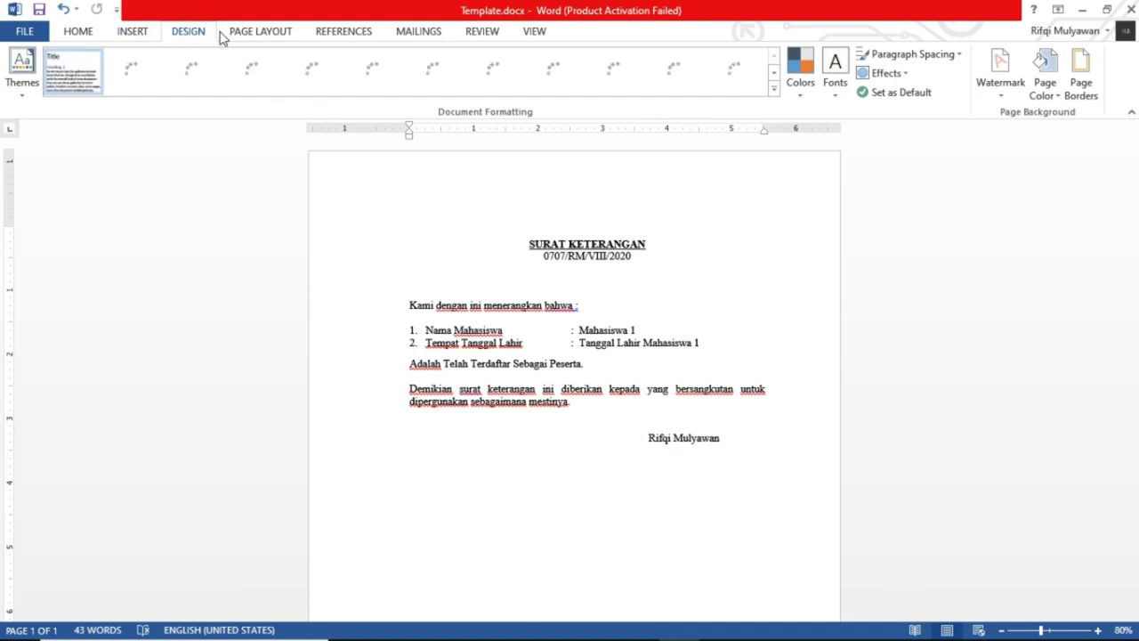
pyautogui.click(997, 98)
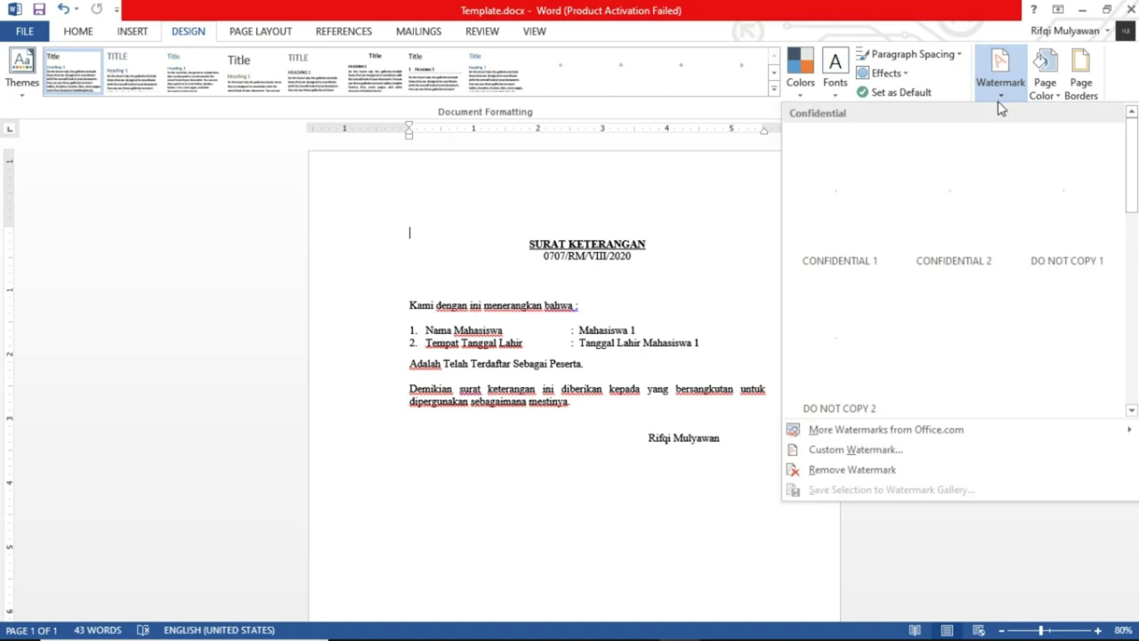
pyautogui.click(886, 449)
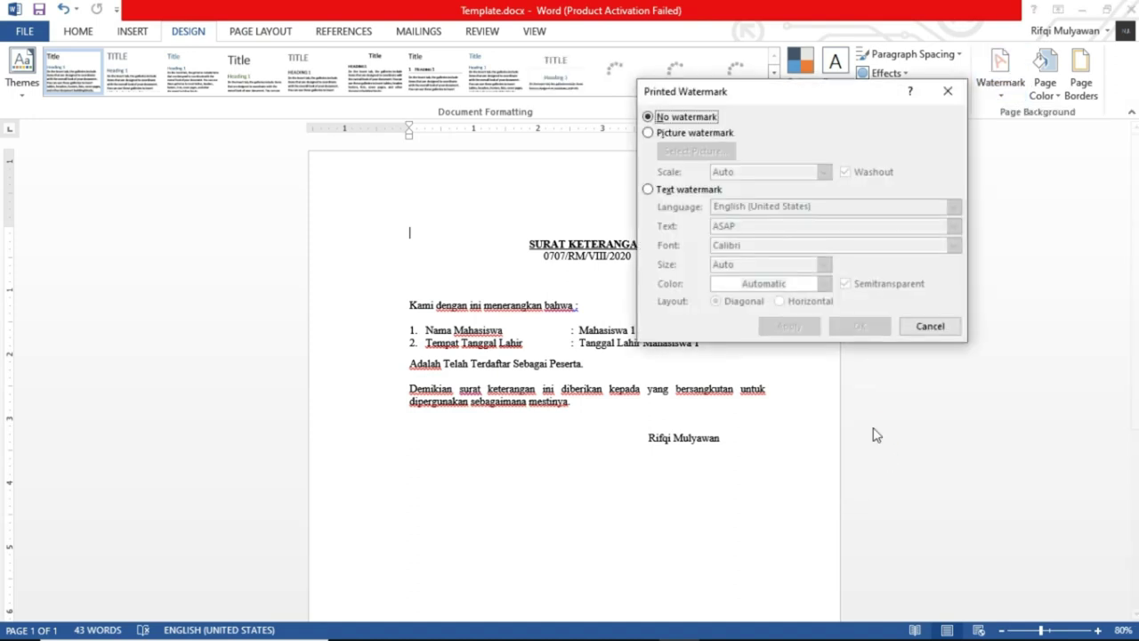
pyautogui.click(716, 138)
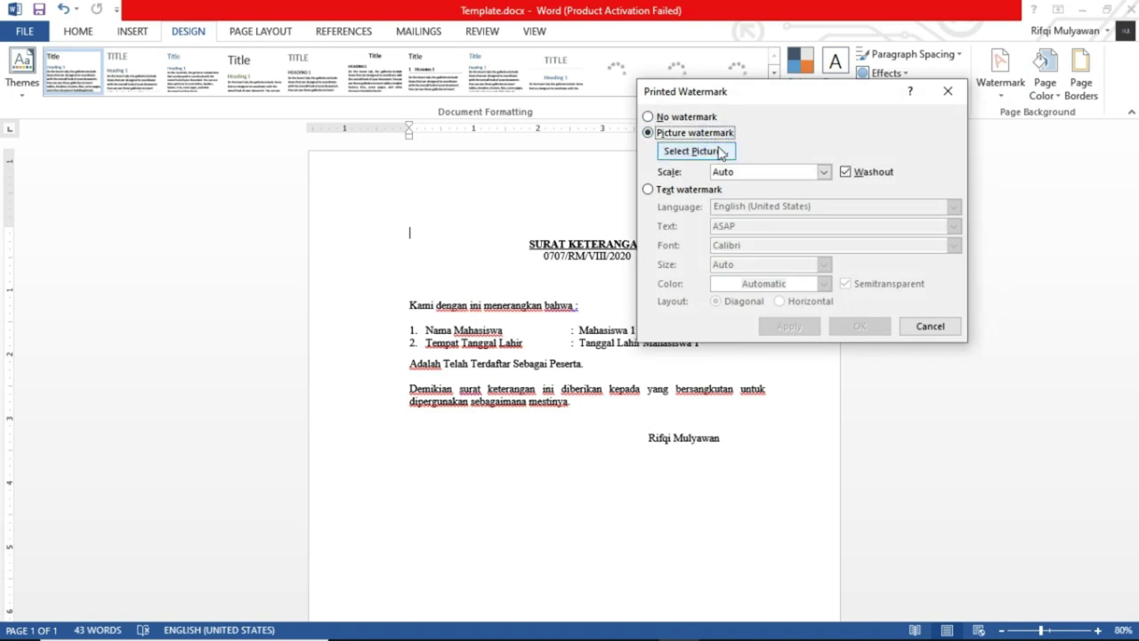
pyautogui.click(722, 153)
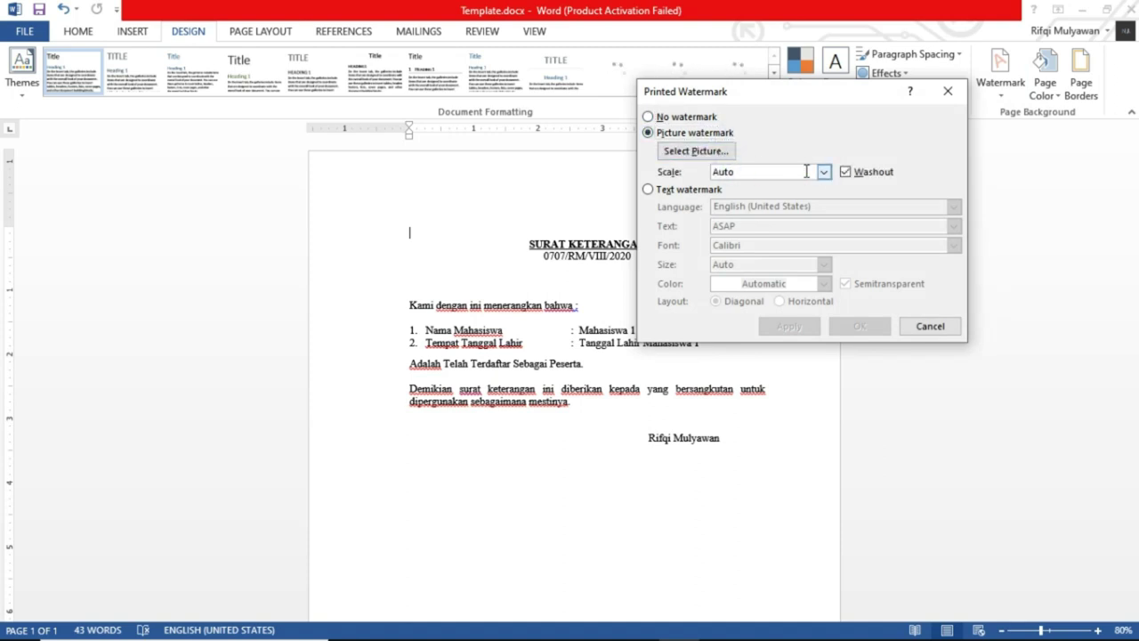
pyautogui.click(688, 151)
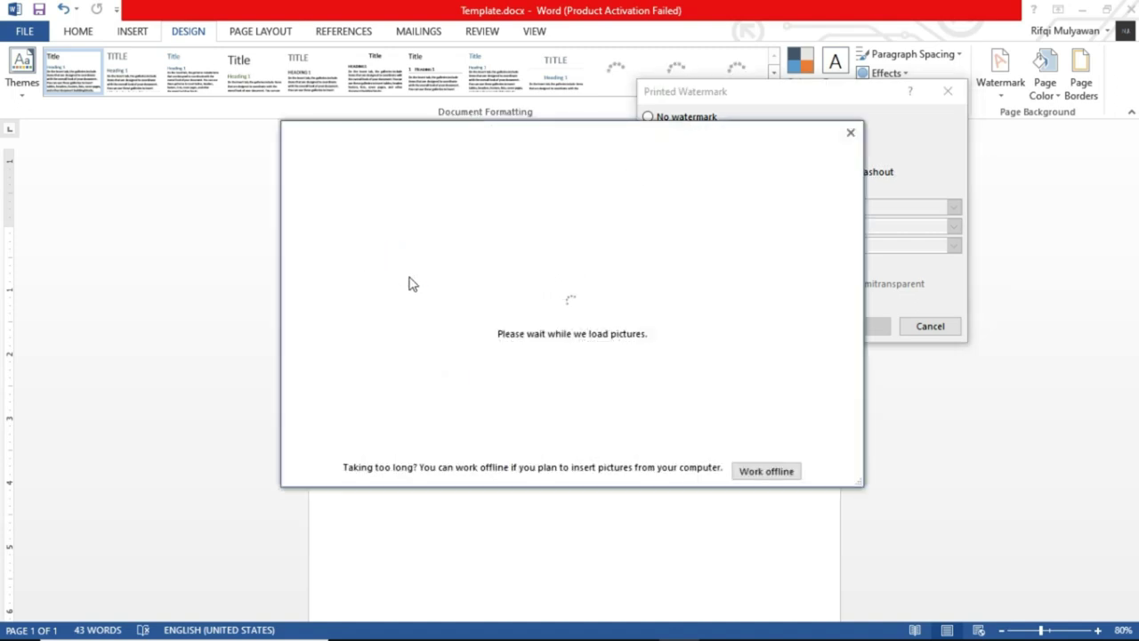
pyautogui.click(429, 222)
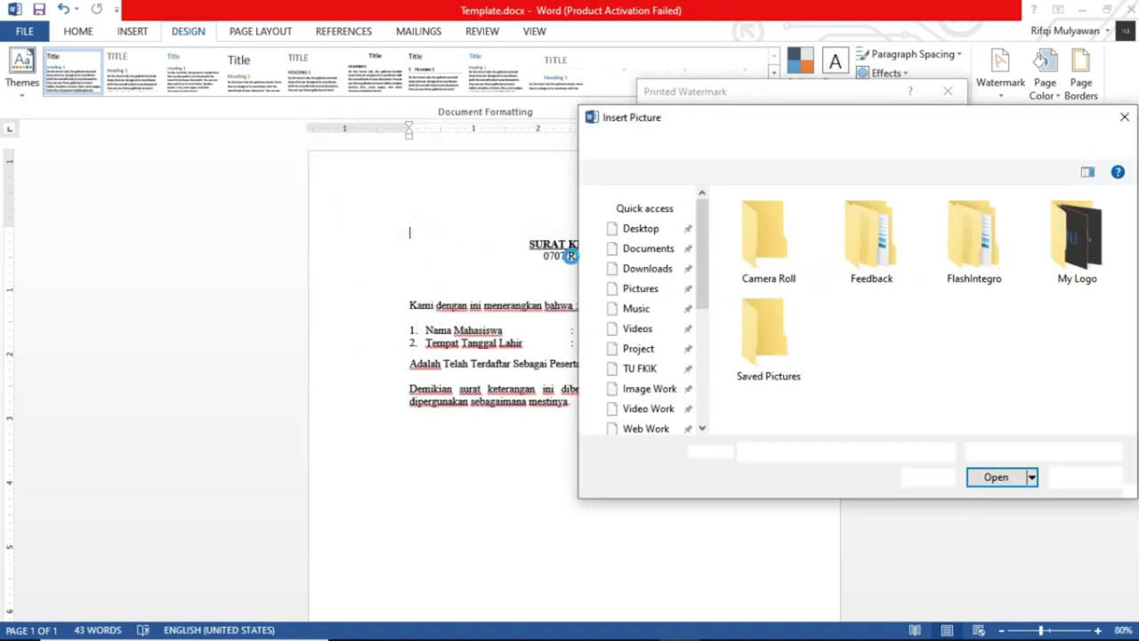
pyautogui.click(650, 282)
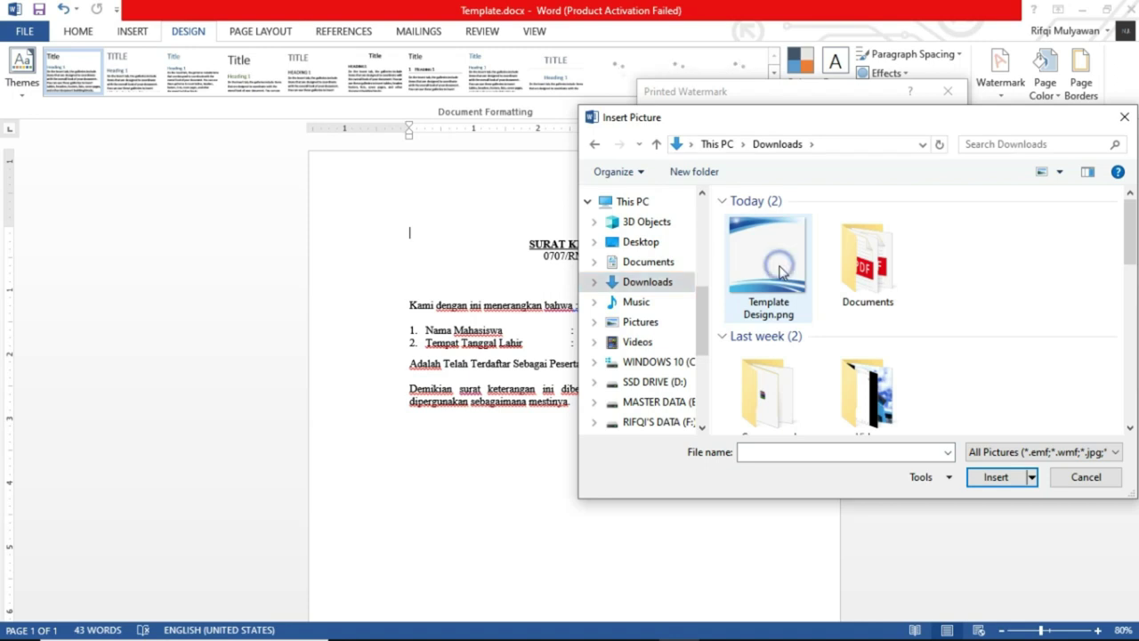
pyautogui.click(781, 264)
pyautogui.click(985, 481)
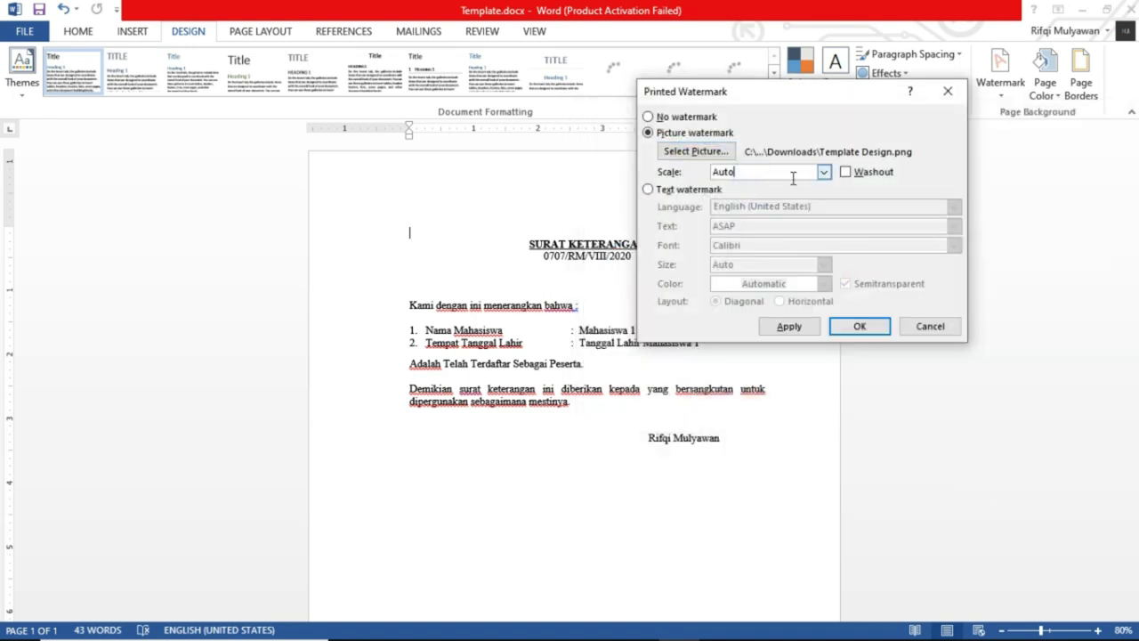
# - Set the watermark scale to 170% without washout and apply it
pyautogui.click(828, 173)
pyautogui.click(792, 219)
pyautogui.click(724, 173)
pyautogui.write('170')
pyautogui.click(788, 326)
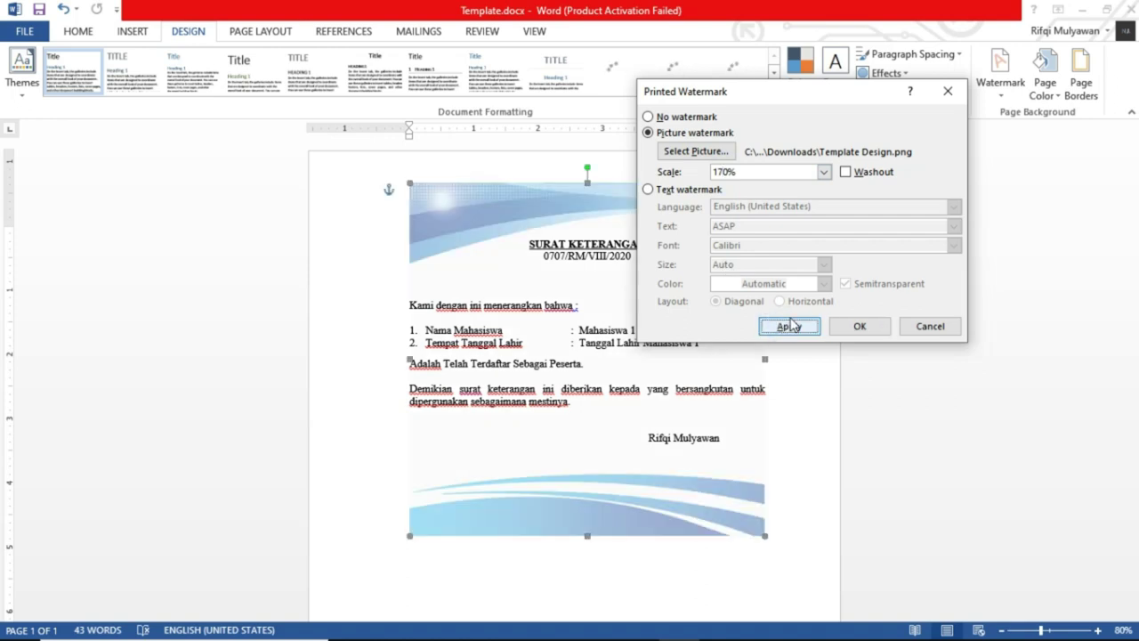
pyautogui.click(929, 327)
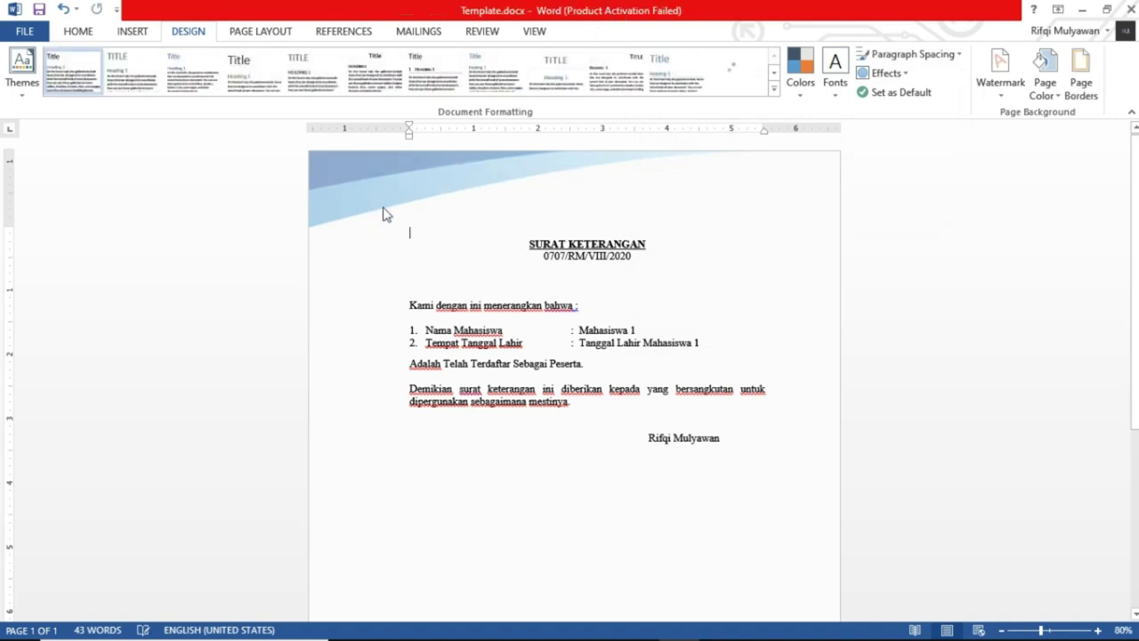
pyautogui.click(643, 223)
pyautogui.scroll(-2, 644, 223)
pyautogui.scroll(-3, 643, 221)
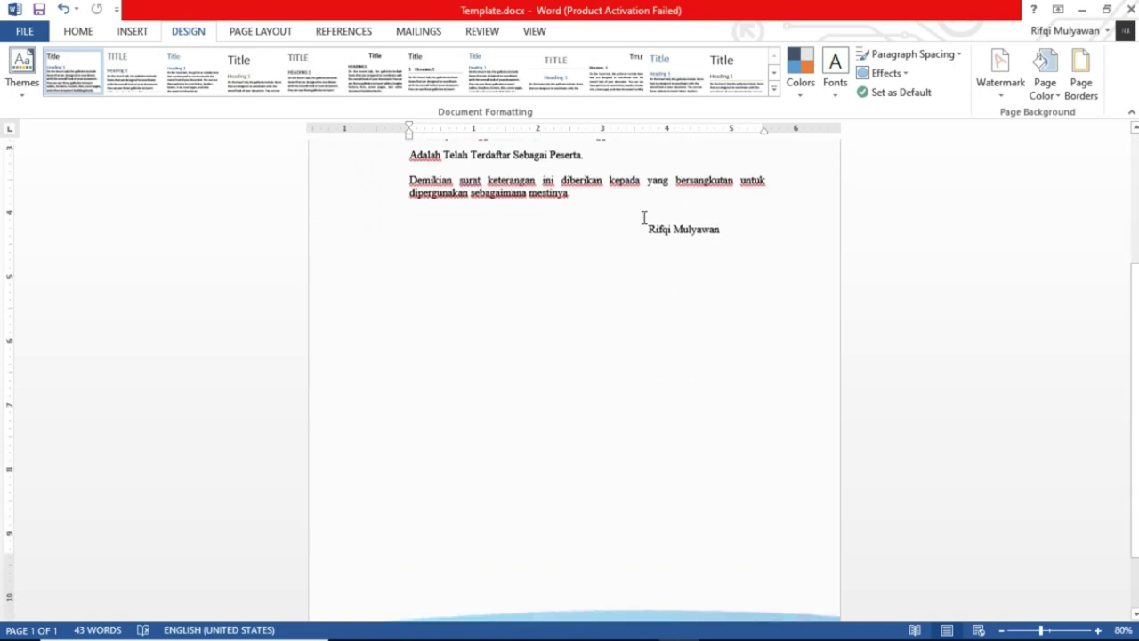
pyautogui.scroll(-2, 644, 223)
pyautogui.scroll(4, 644, 223)
pyautogui.scroll(3, 575, 257)
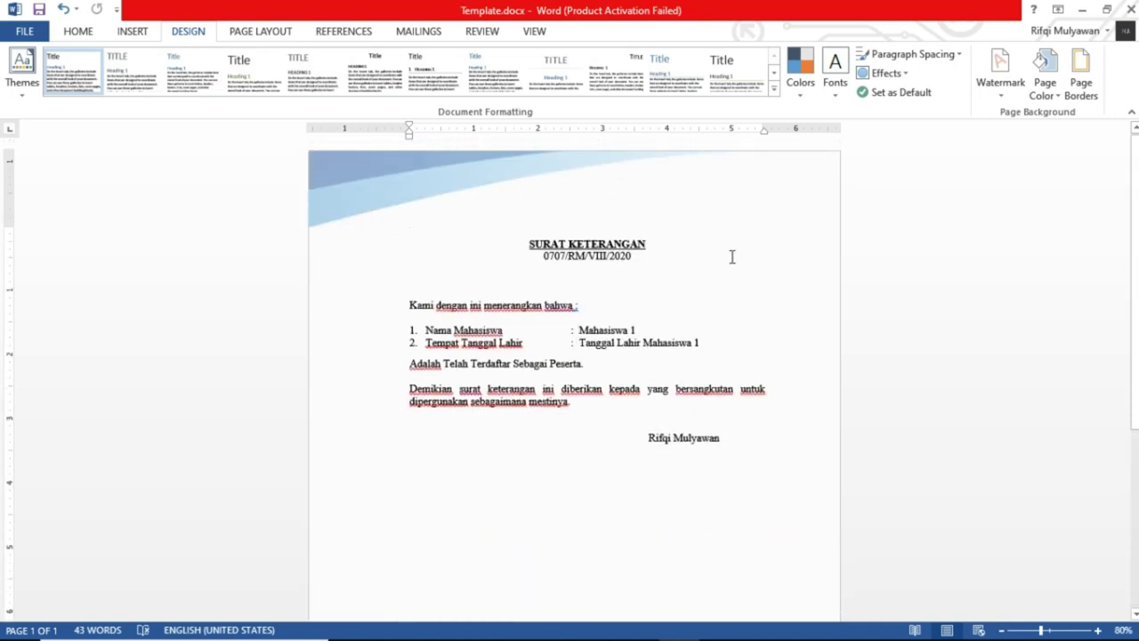
pyautogui.click(753, 439)
pyautogui.click(668, 312)
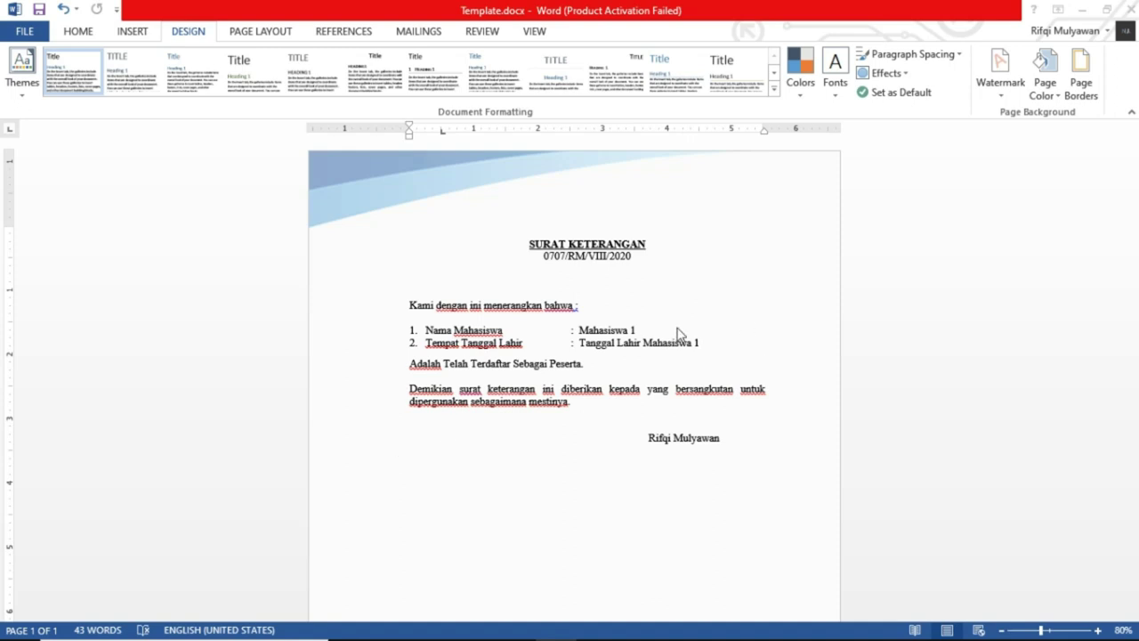
pyautogui.click(400, 308)
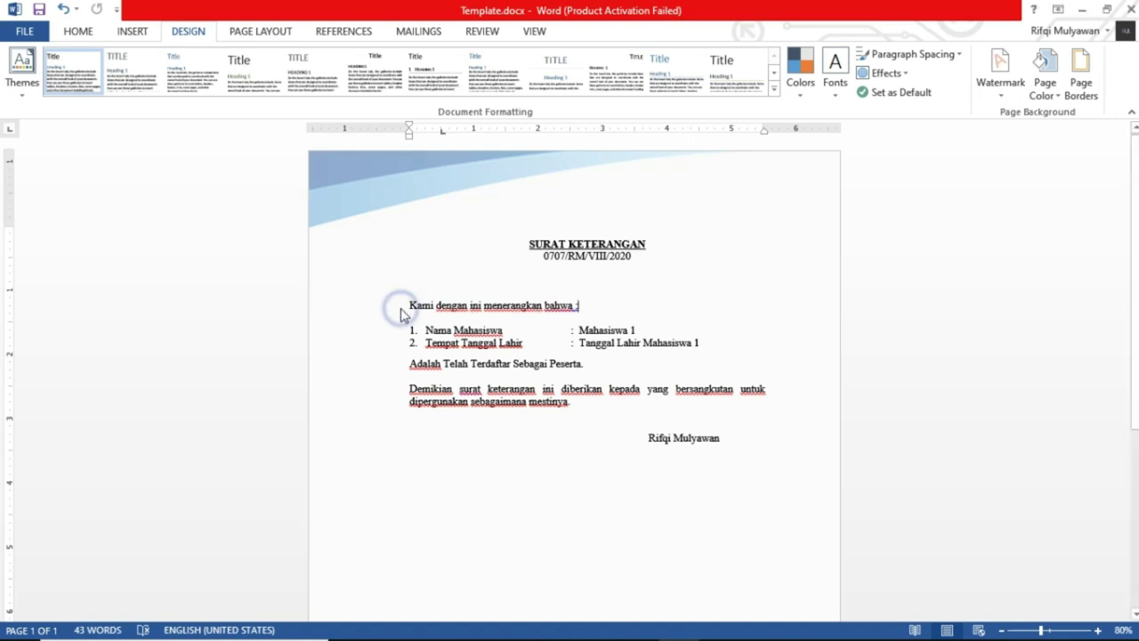
# - Create a new folder named File in the Mail Merge folder
pyautogui.hotkey('alt', 'Tab')
pyautogui.hotkey('alt', 'Tab')
pyautogui.hotkey('alt', 'Tab')
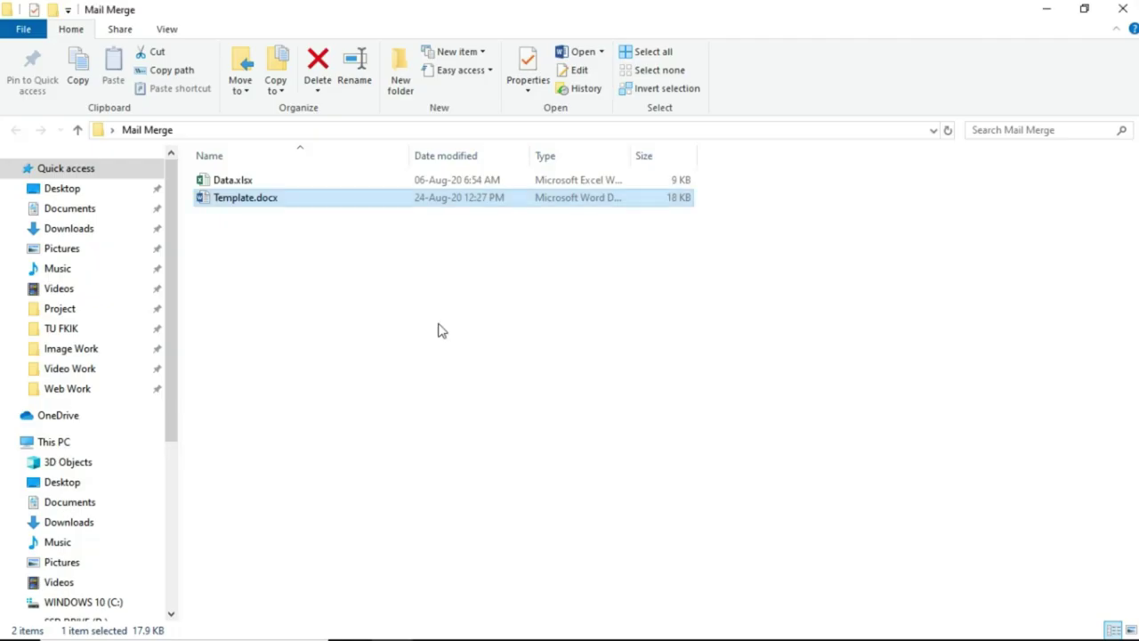
pyautogui.click(311, 246)
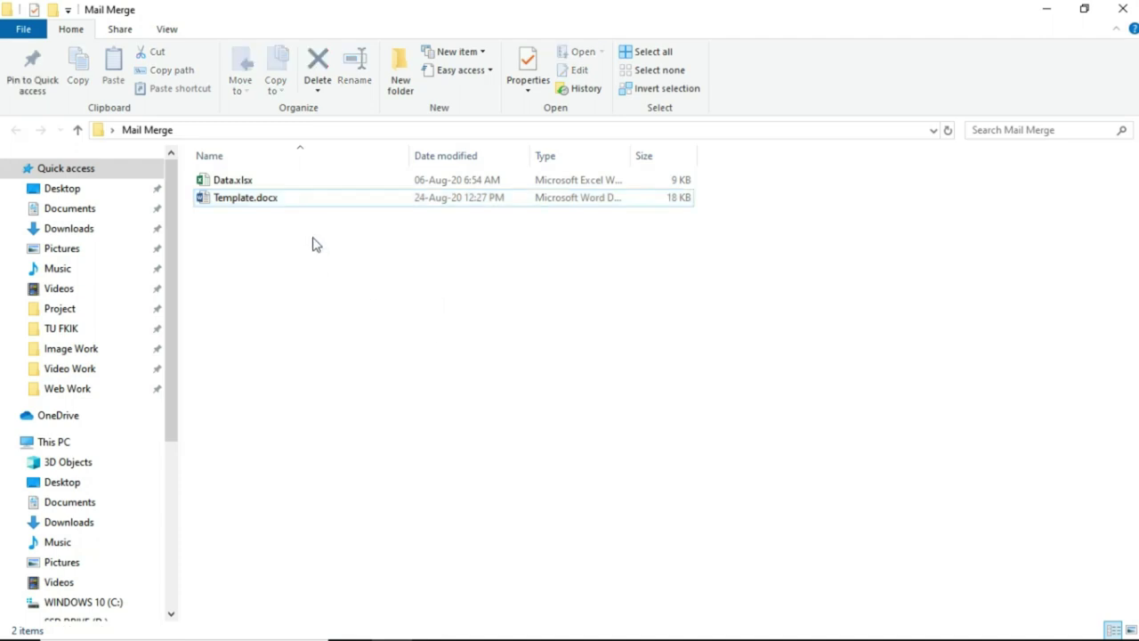
pyautogui.click(402, 73)
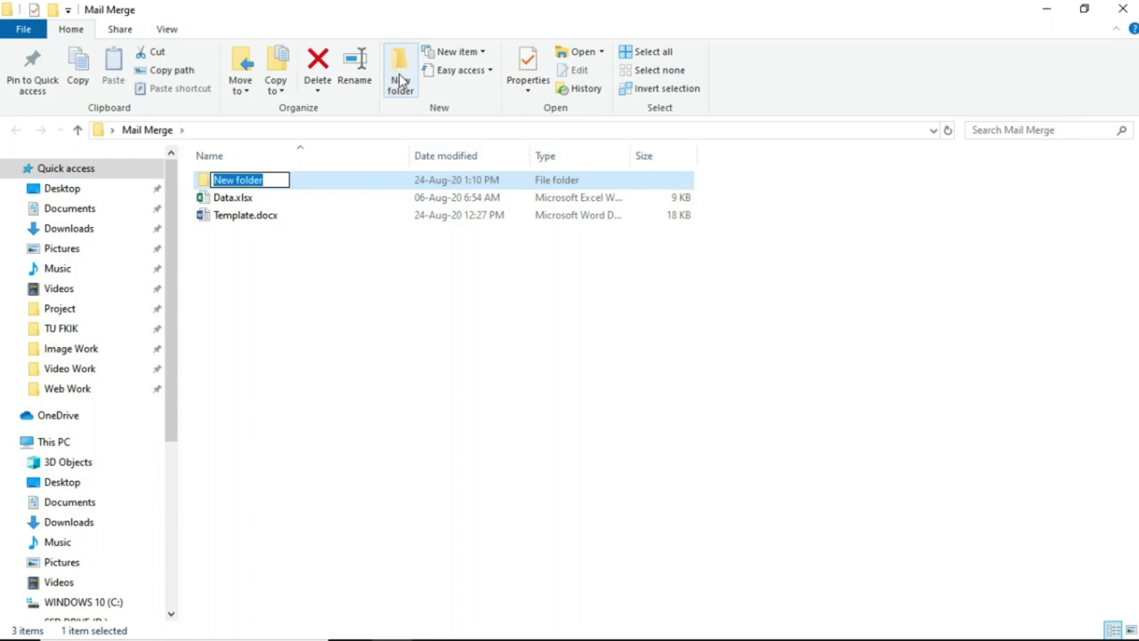
pyautogui.write('File')
pyautogui.press('Return')
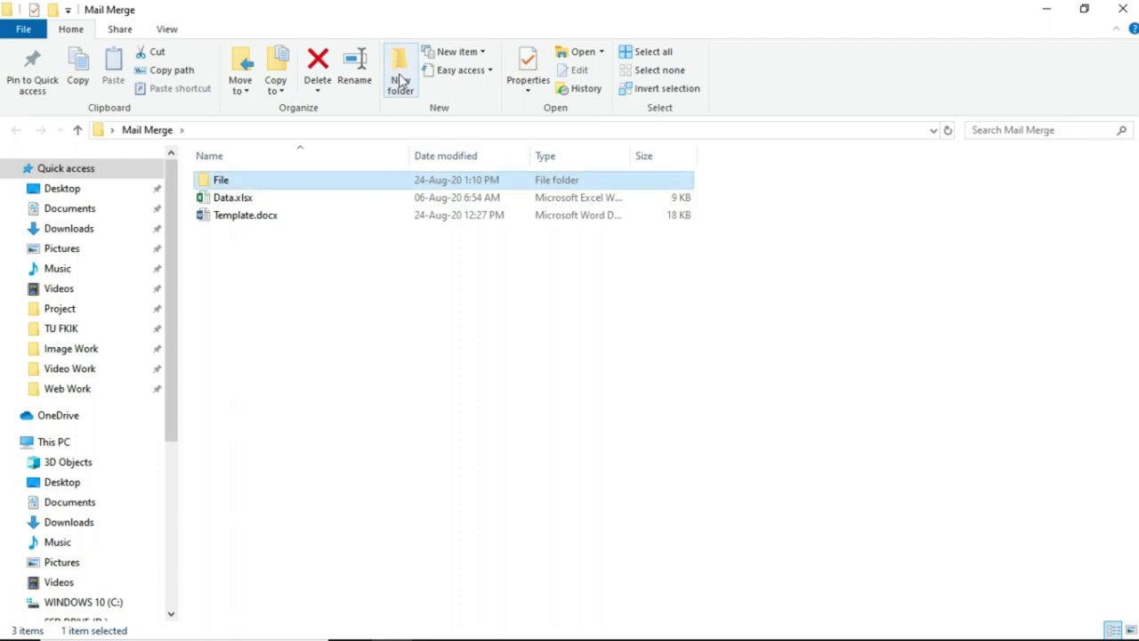
pyautogui.click(326, 260)
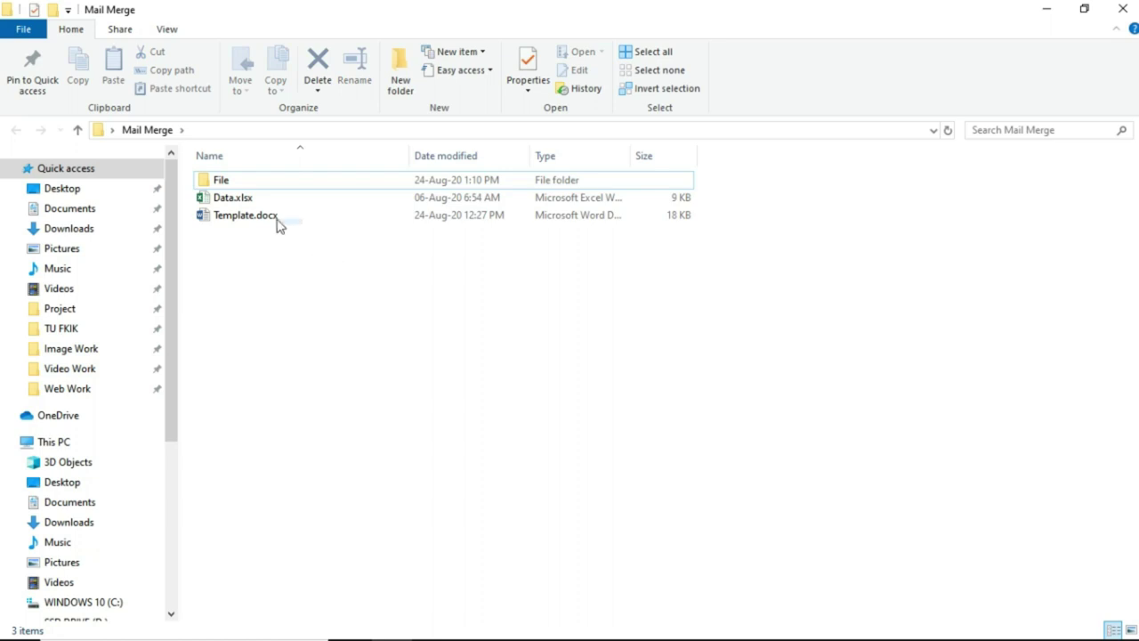
pyautogui.hotkey('alt', 'Tab')
# - Return to the Template letter in Word and launch the VBA editor with Alt+F11
pyautogui.click(321, 311)
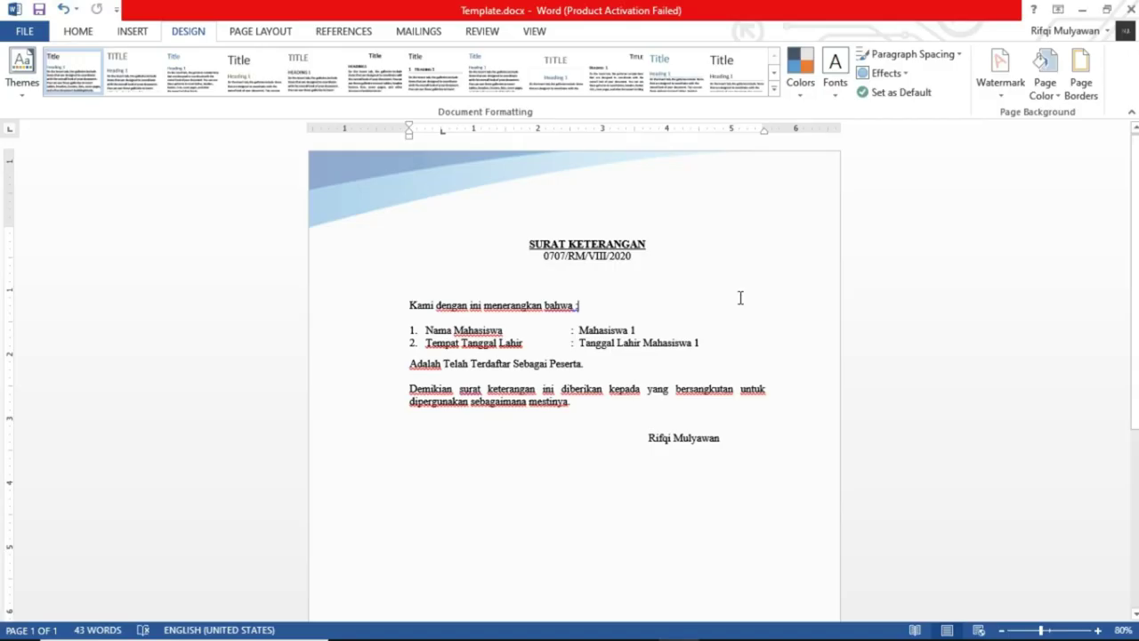
pyautogui.click(82, 31)
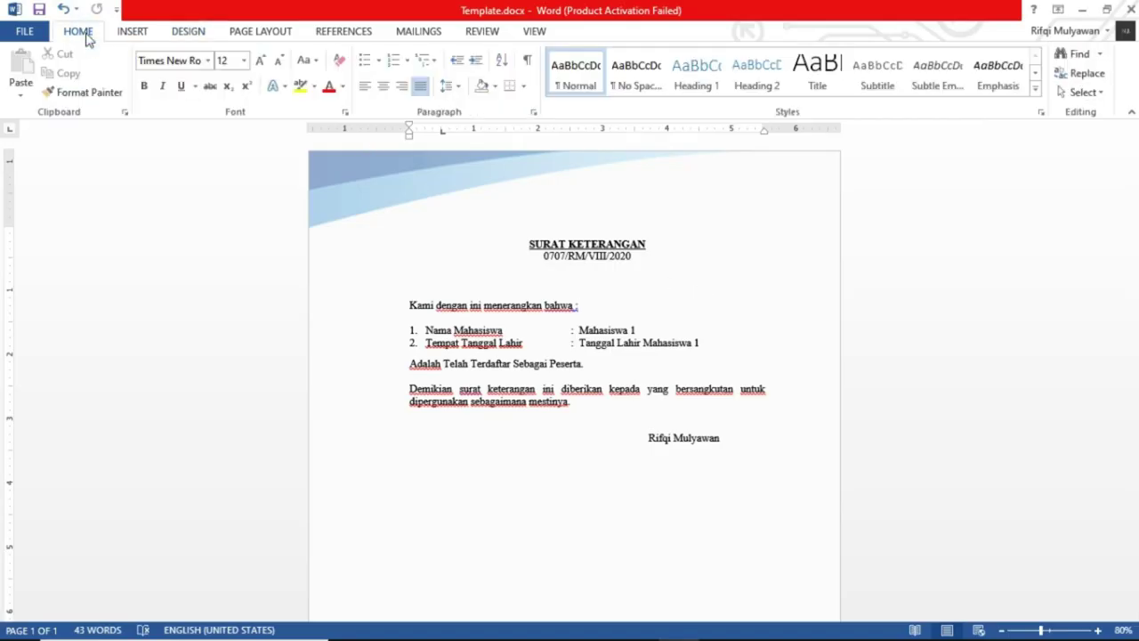
pyautogui.click(674, 301)
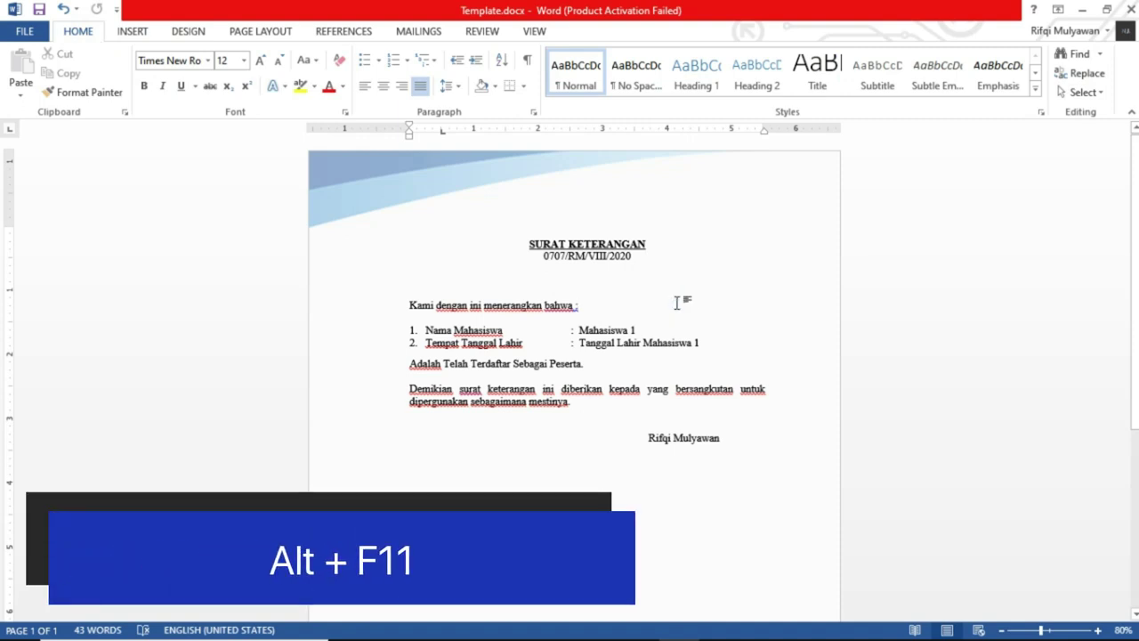
pyautogui.hotkey('alt', 'F11')
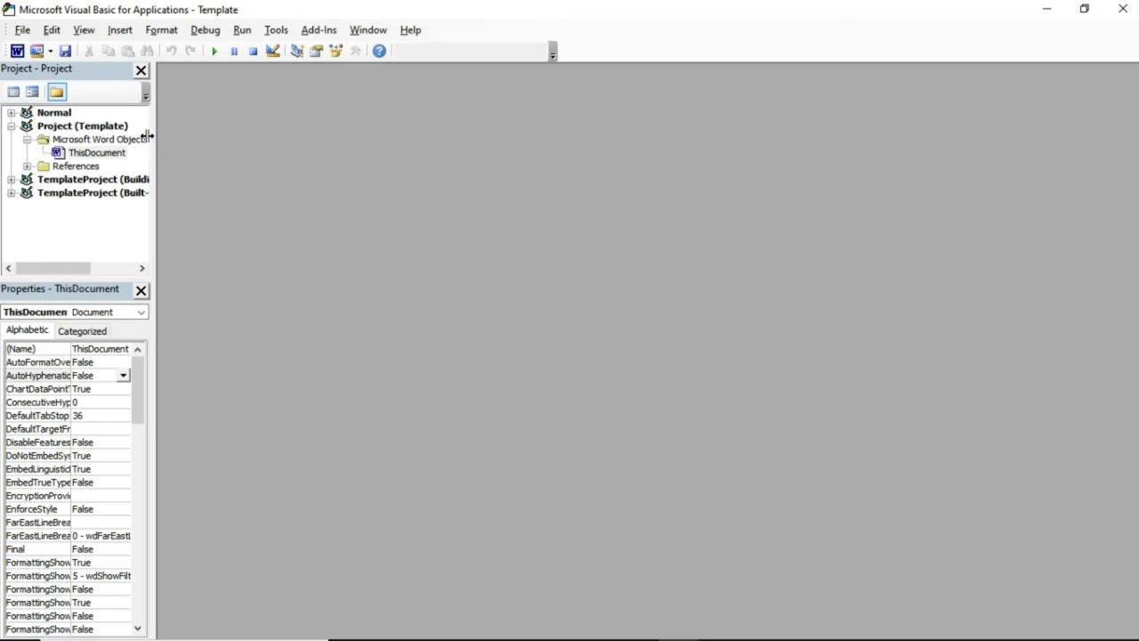
# - Paste the RMSaveAsFileName macro into ThisDocument's code window
pyautogui.click(114, 158)
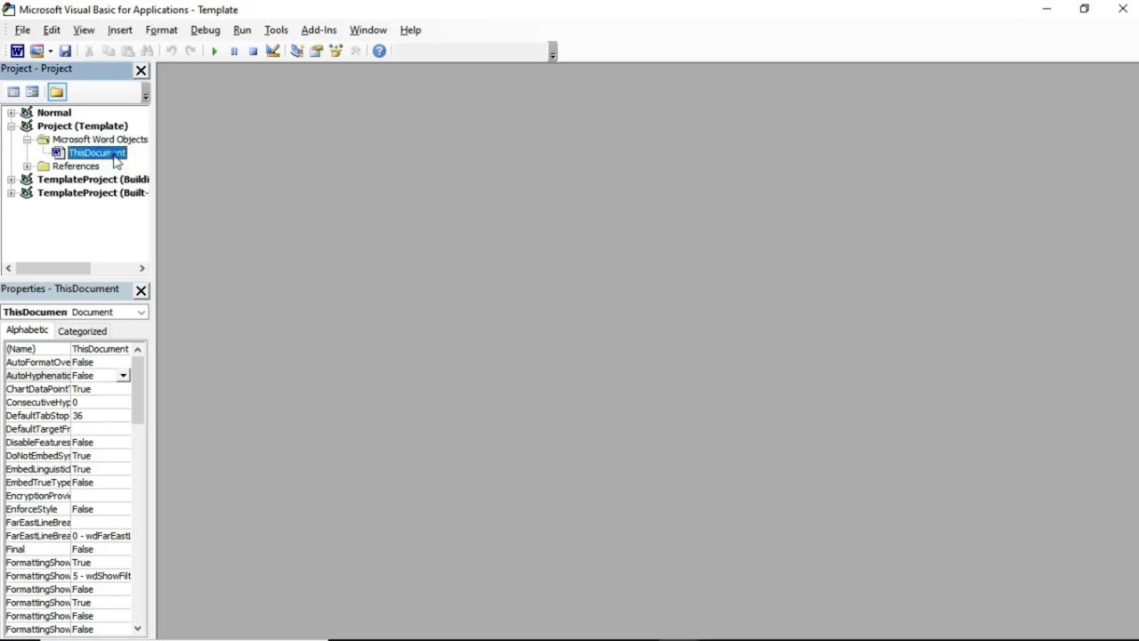
pyautogui.doubleClick(113, 159)
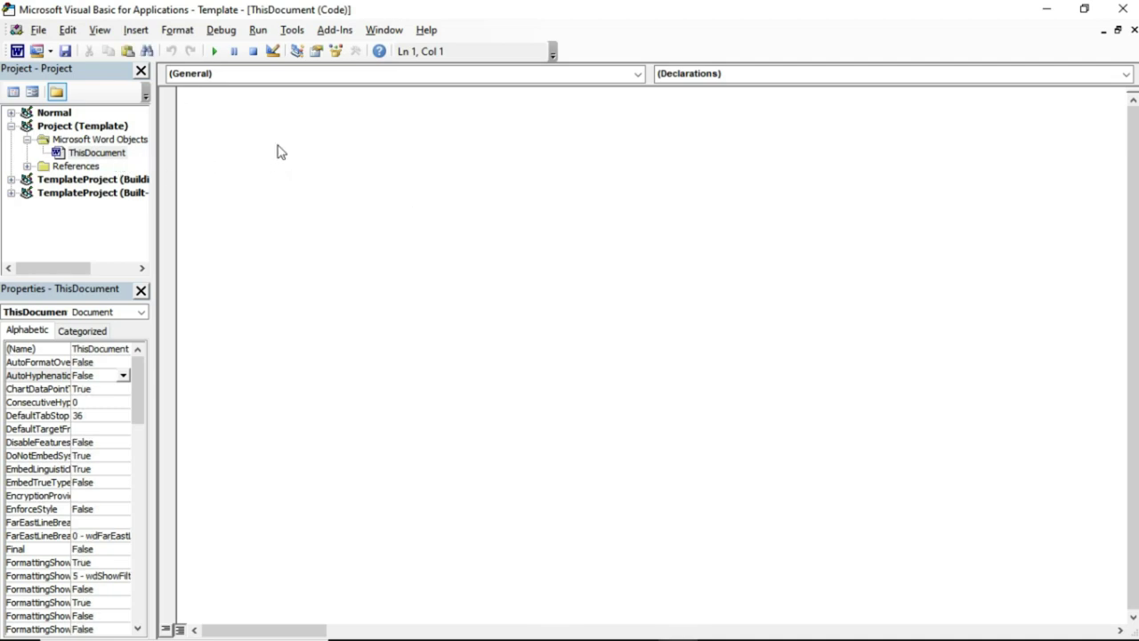
pyautogui.hotkey('ctrl', 'v')
# - Highlight the Folder Tujuan, Nama Sheet and Nama Kolom placeholders in the macro code
pyautogui.scroll(2, 285, 147)
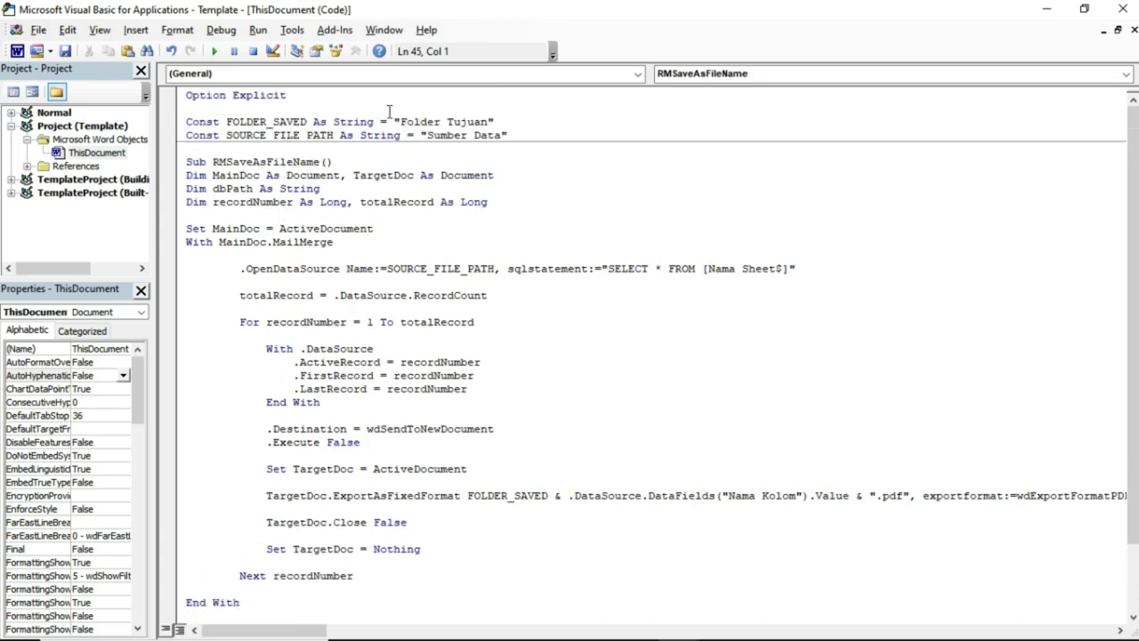
pyautogui.moveTo(399, 122)
pyautogui.mouseDown()
pyautogui.moveTo(486, 122)
pyautogui.moveTo(504, 135)
pyautogui.mouseUp()
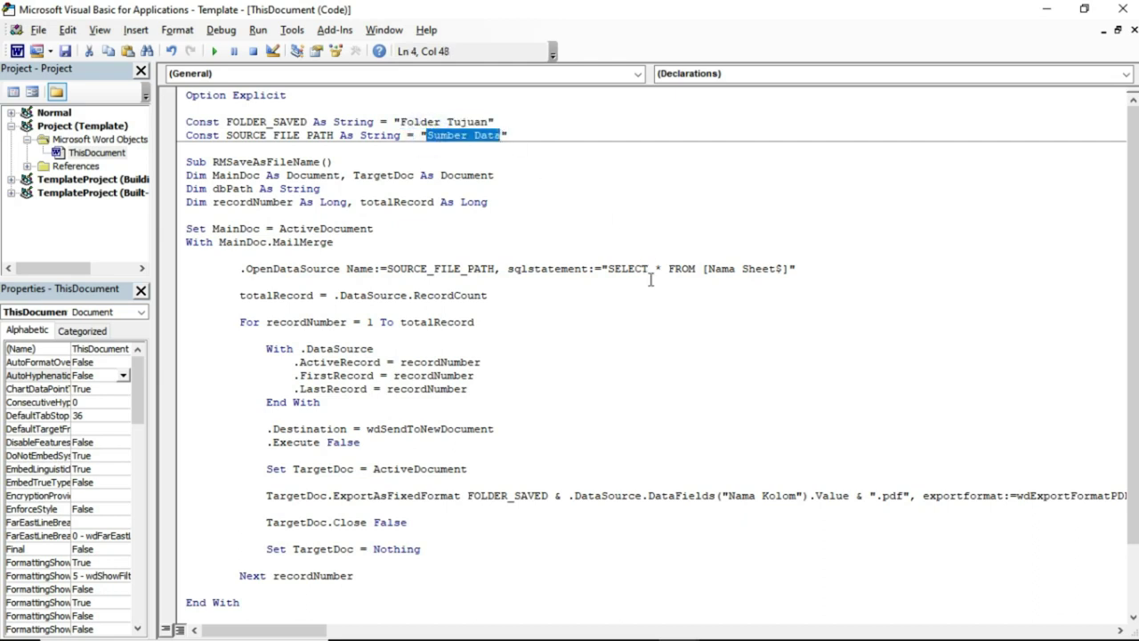
pyautogui.moveTo(707, 268); pyautogui.dragTo(777, 269)
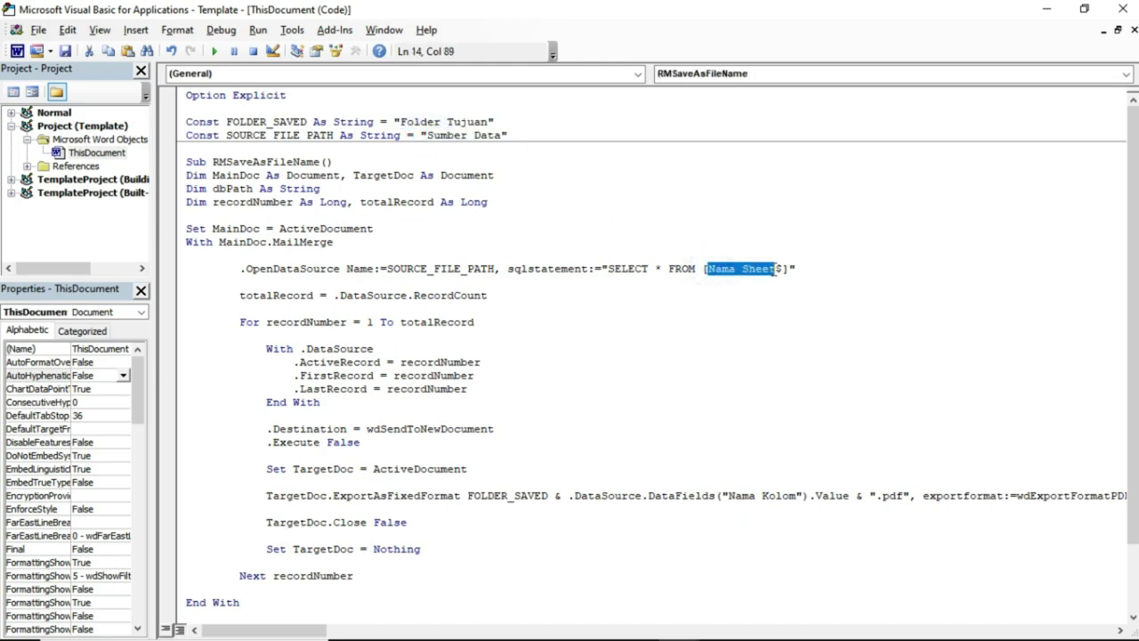
pyautogui.moveTo(728, 496); pyautogui.dragTo(786, 496)
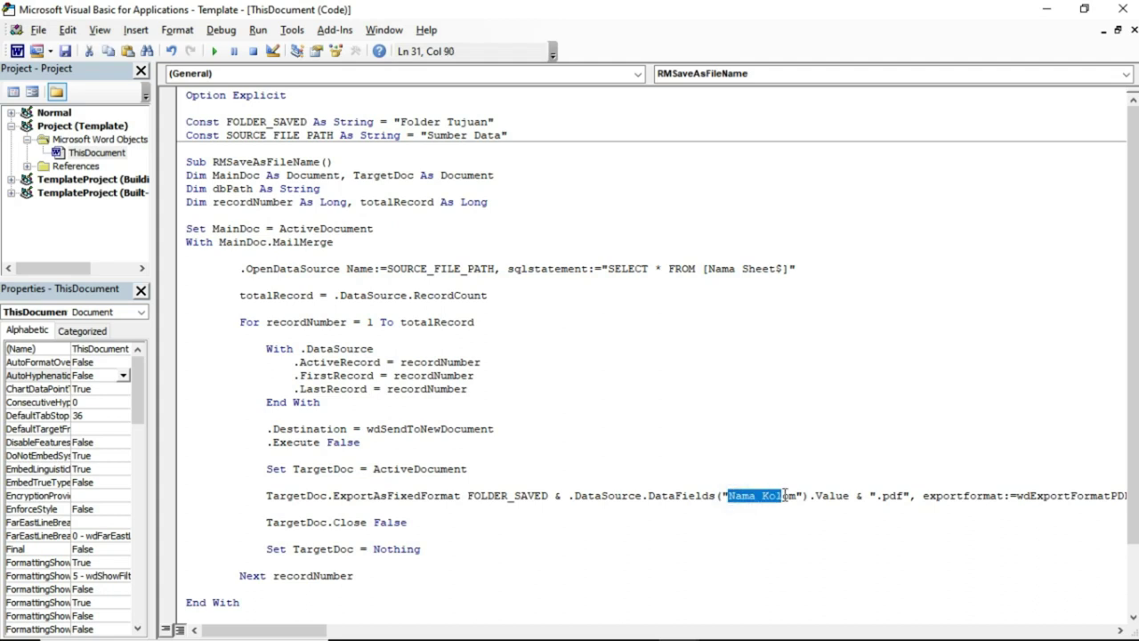
pyautogui.click(695, 364)
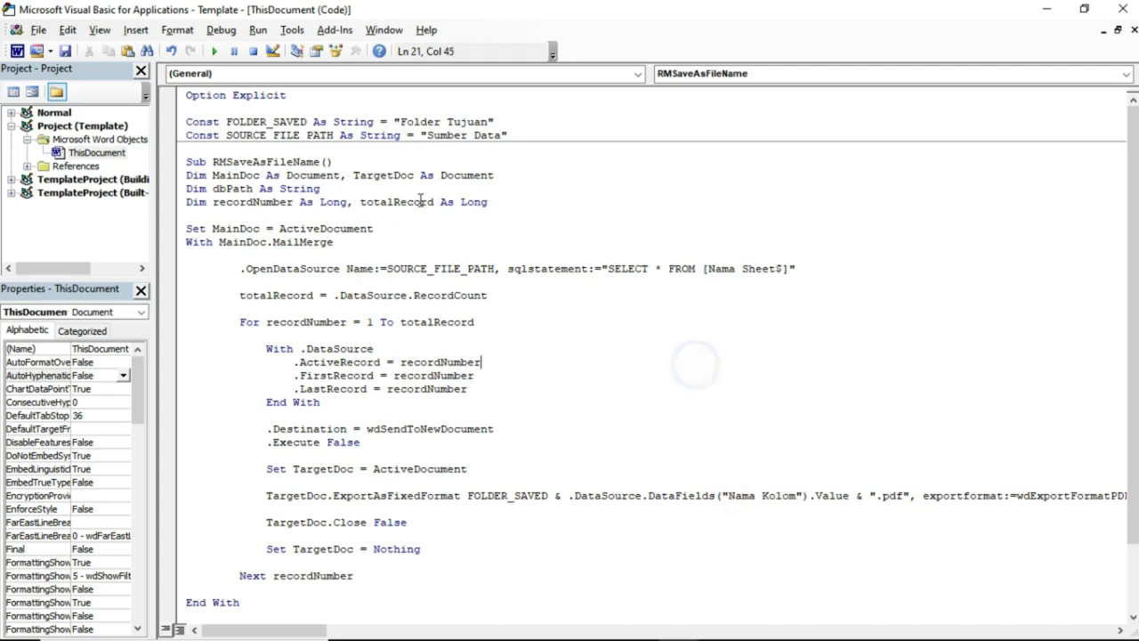
pyautogui.hotkey('alt', 'Tab')
# - Open the File folder inside Mail Merge and view its full address path
pyautogui.hotkey('alt', 'Tab')
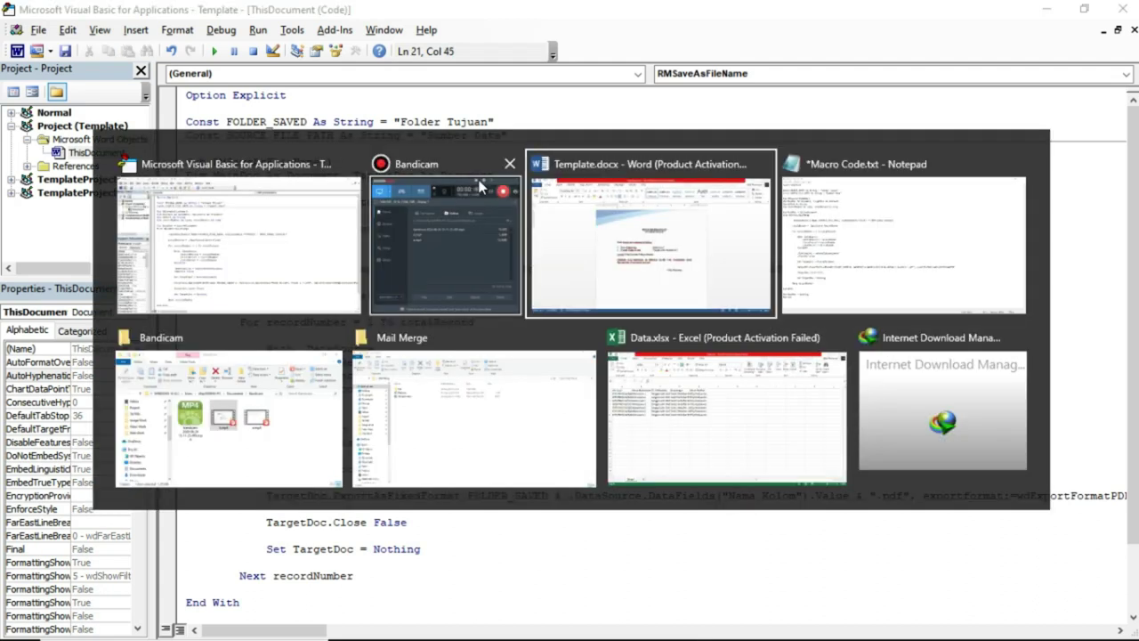
pyautogui.hotkey('alt', 'Tab')
pyautogui.hotkey('alt', 'Tab')
pyautogui.hotkey('alt', 'Tab')
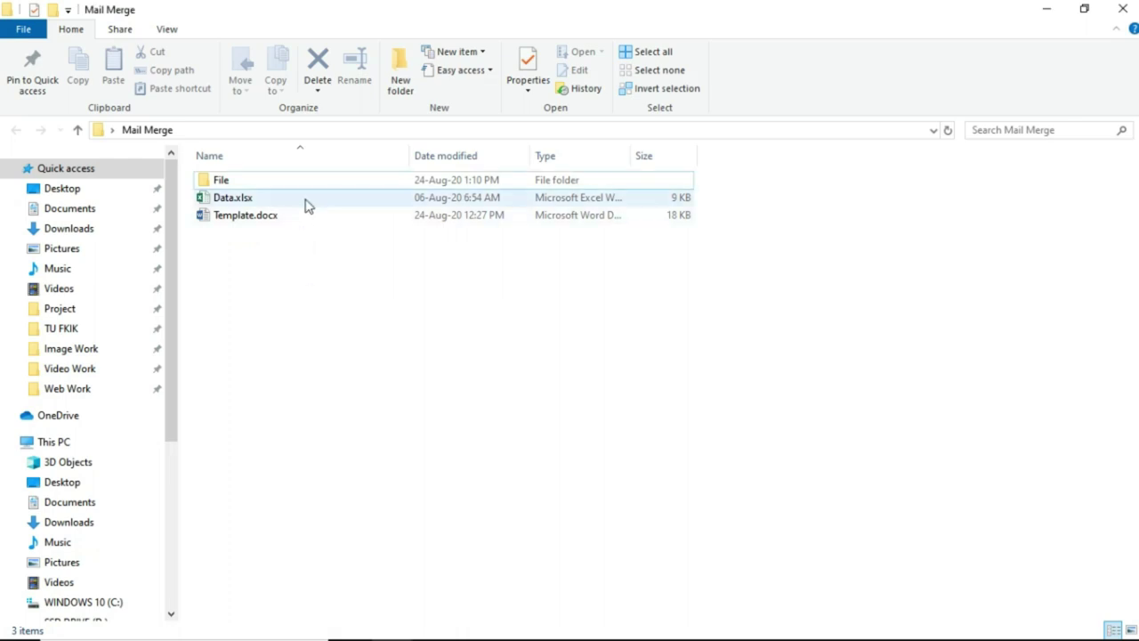
pyautogui.doubleClick(245, 183)
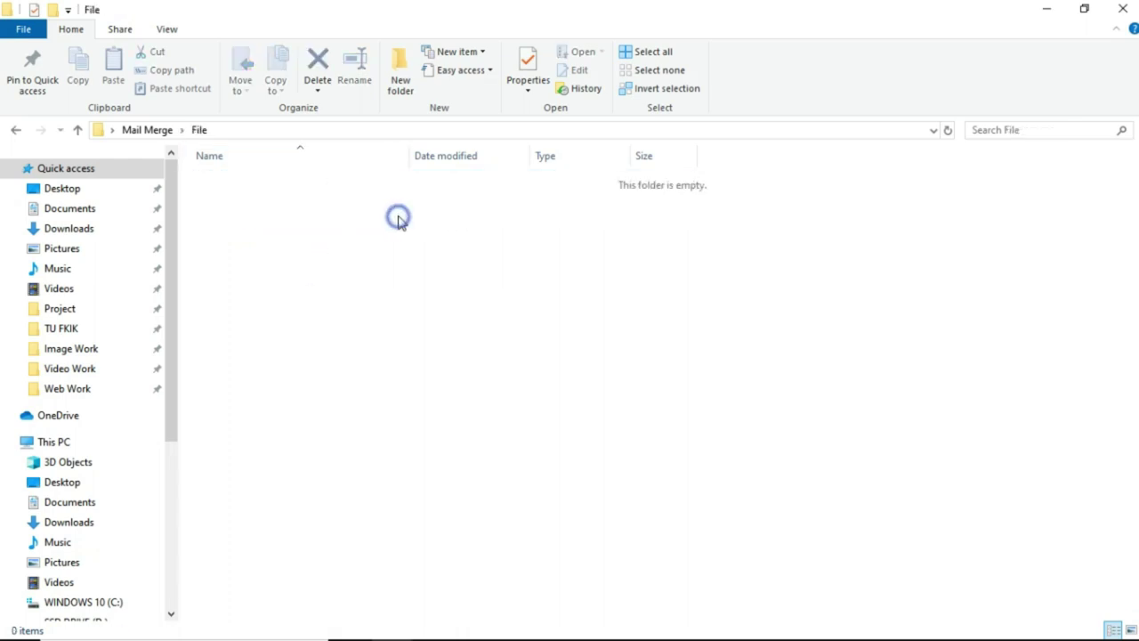
pyautogui.click(346, 131)
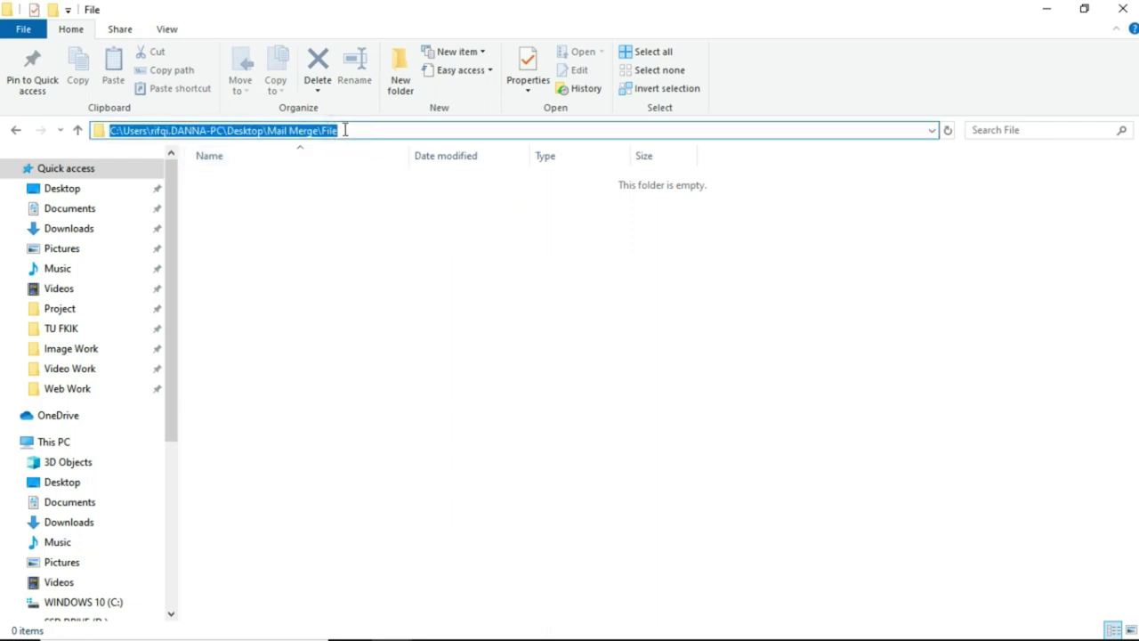
pyautogui.moveTo(347, 131); pyautogui.dragTo(104, 131)
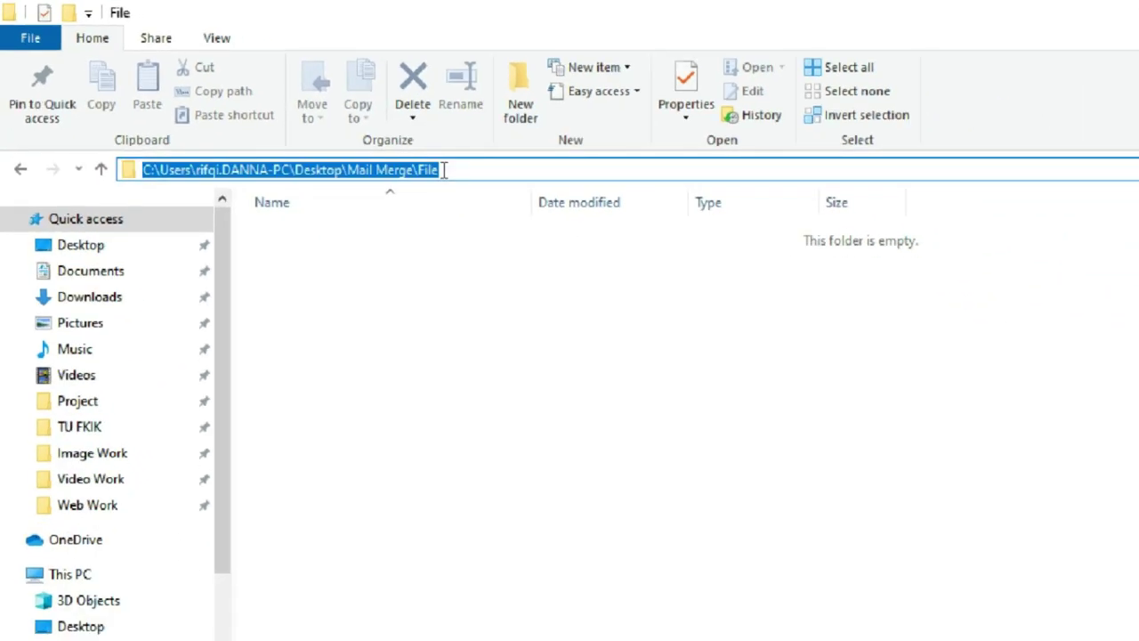
pyautogui.click(343, 218)
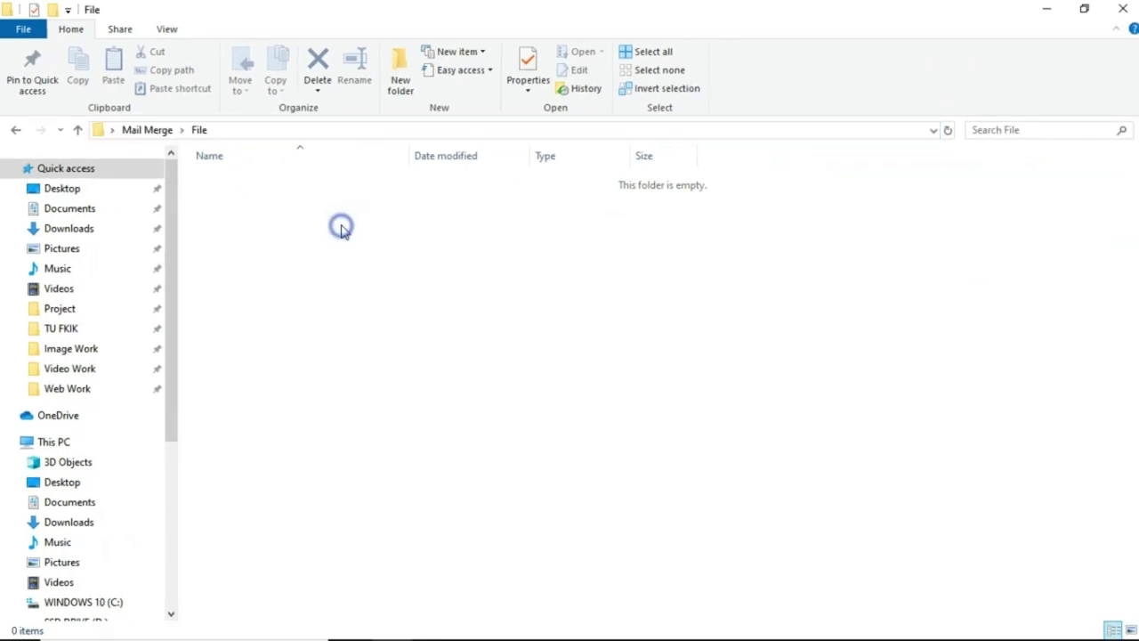
# - Copy the File folder's full path with Copy as path and return to the VBA editor
pyautogui.click(15, 130)
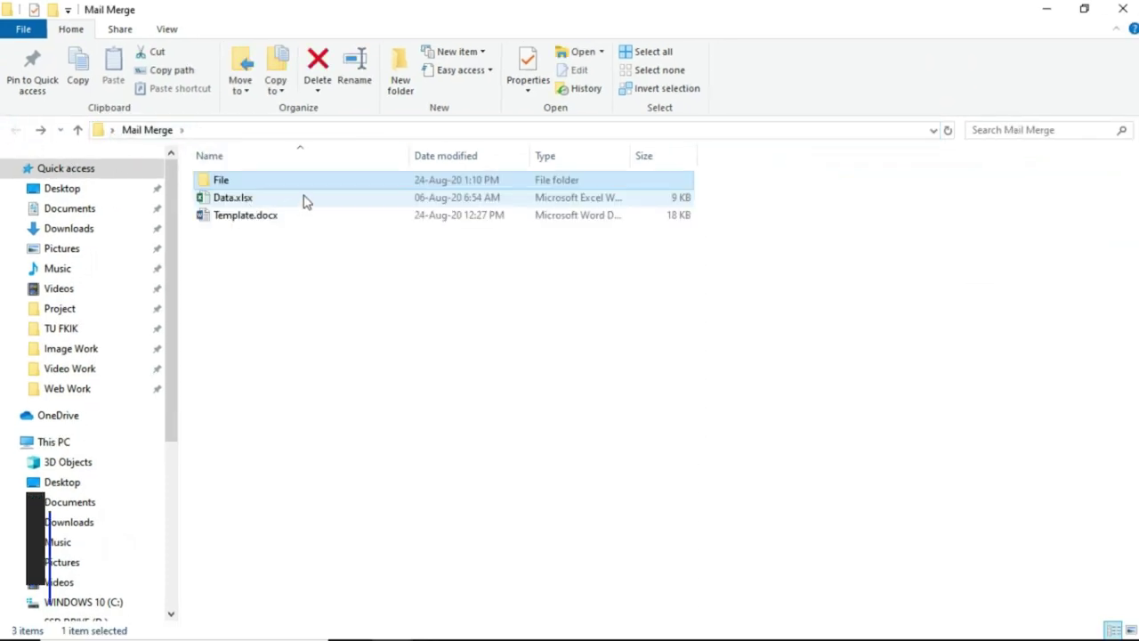
pyautogui.click(271, 279)
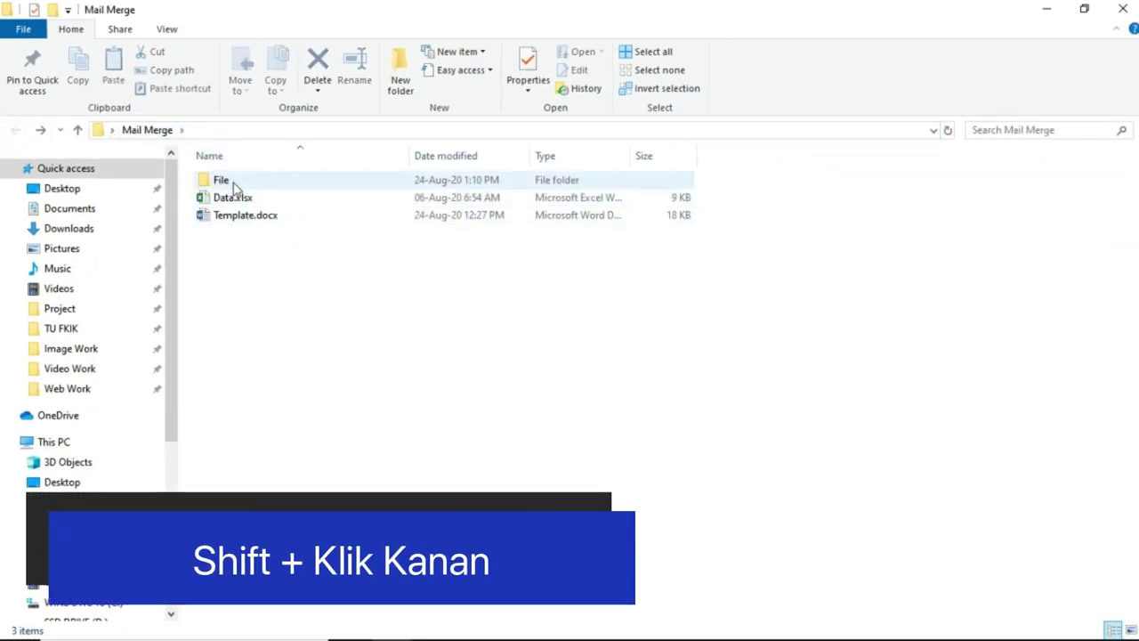
pyautogui.click(226, 184)
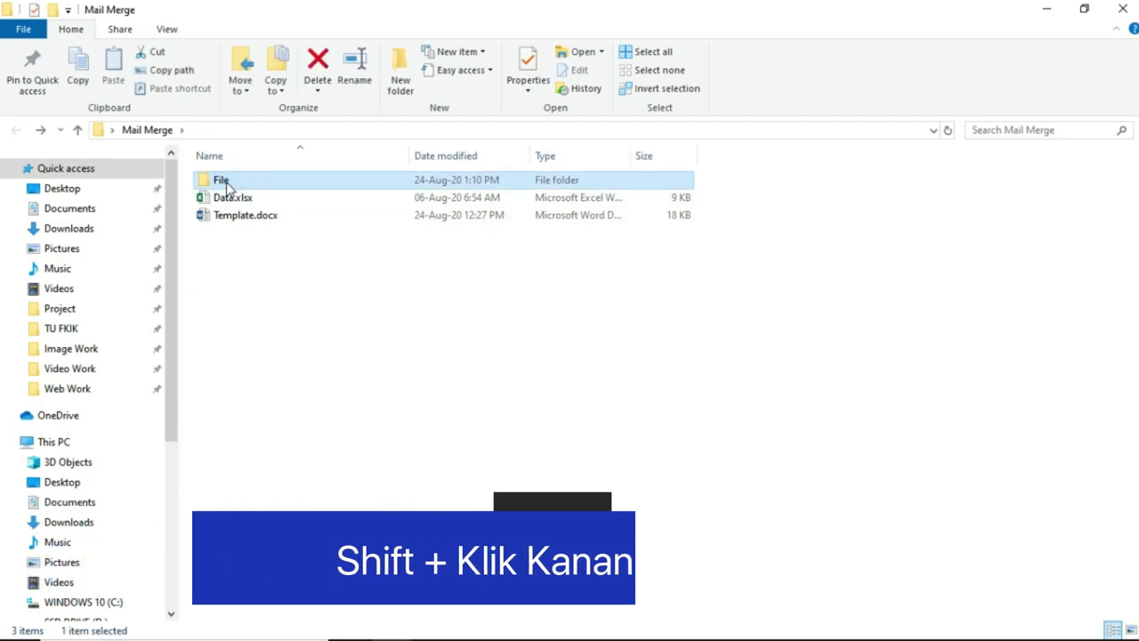
pyautogui.rightClick(227, 186)
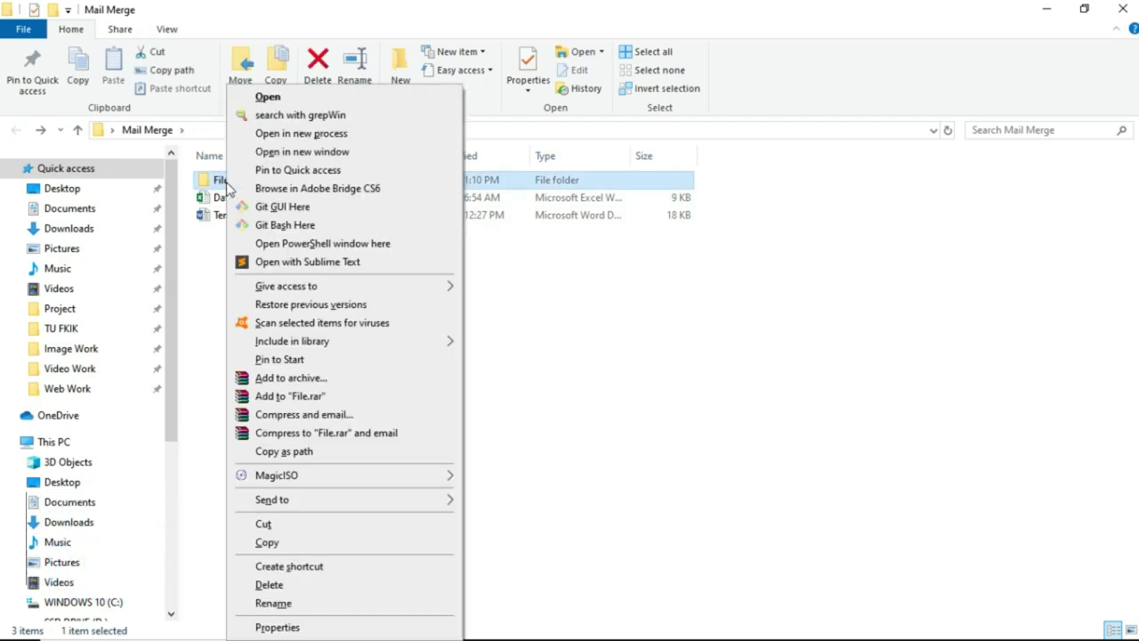
pyautogui.click(281, 454)
pyautogui.hotkey('alt', 'Tab')
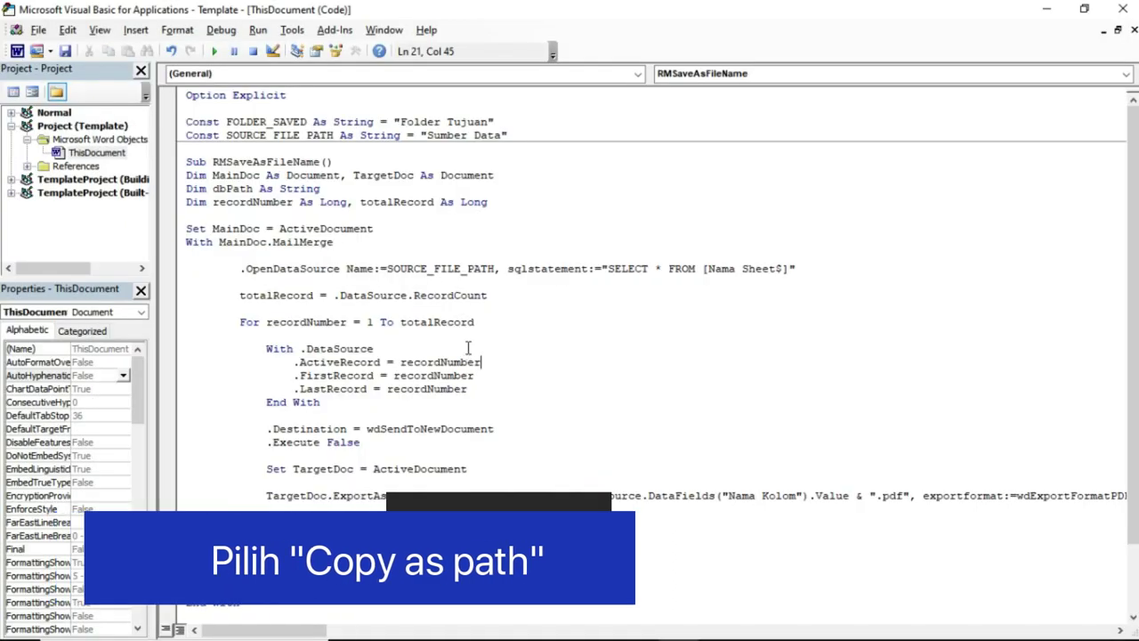
# - Replace the Folder Tujuan placeholder in FOLDER_SAVED with the pasted File folder path
pyautogui.click(395, 122)
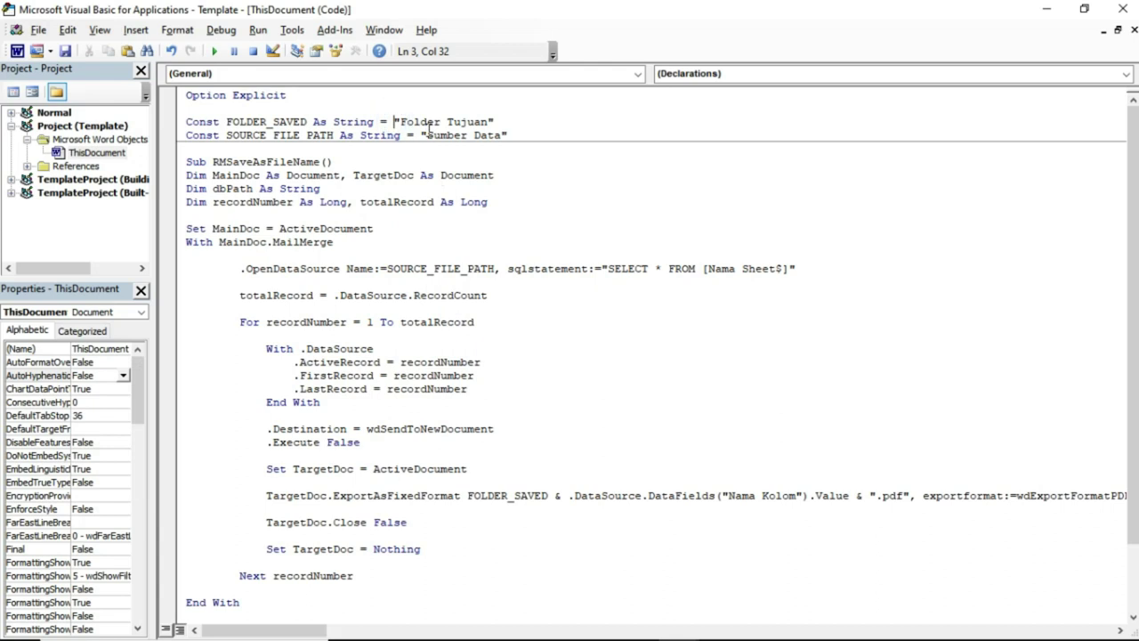
pyautogui.hotkey('shift', 'End')
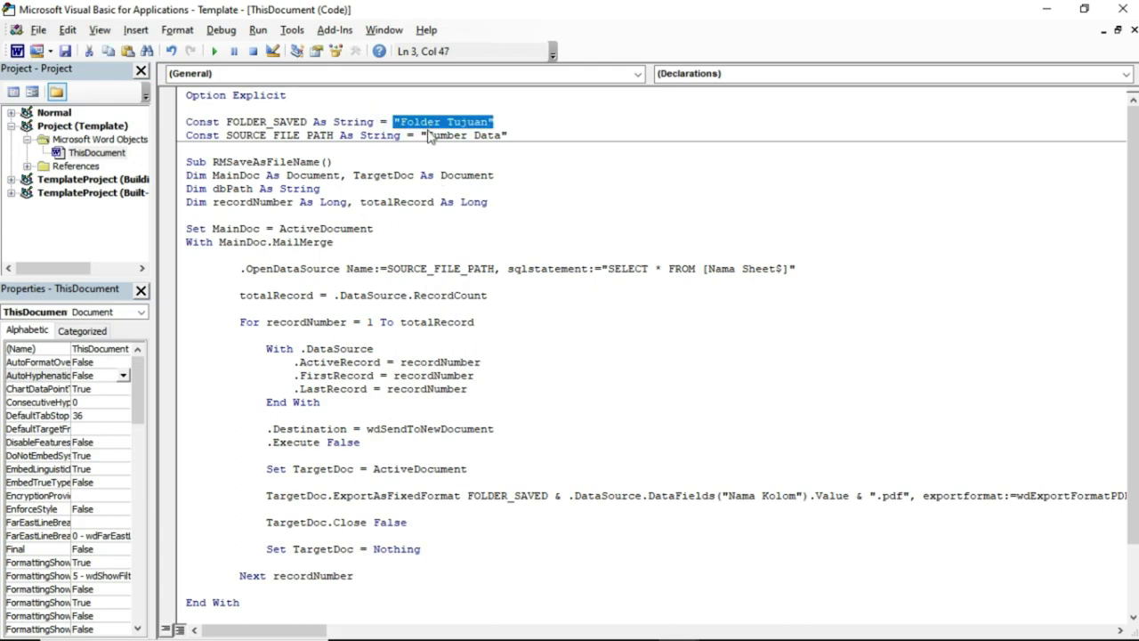
pyautogui.hotkey('ctrl', 'v')
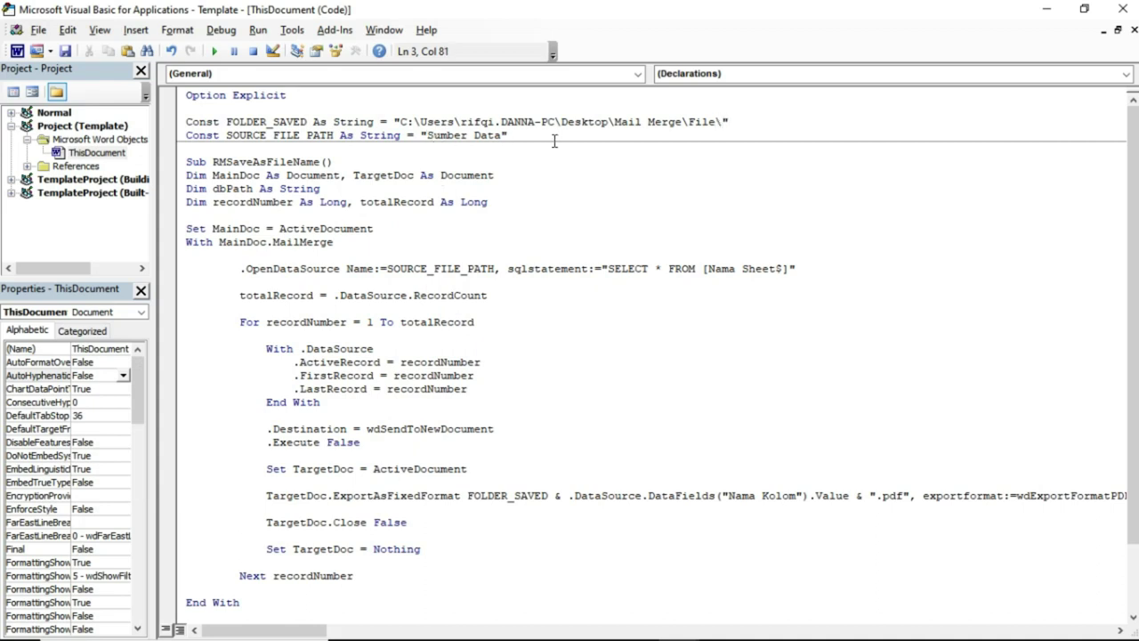
# - Copy the full path of Data.xlsx from the Mail Merge folder
pyautogui.hotkey('alt', 'Tab')
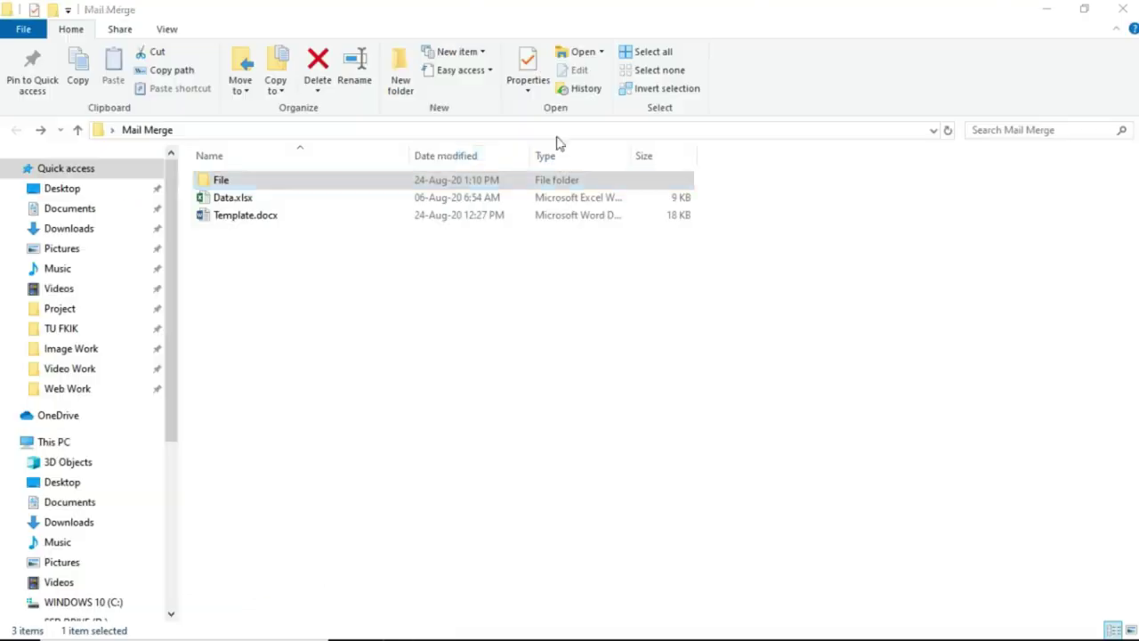
pyautogui.click(249, 200)
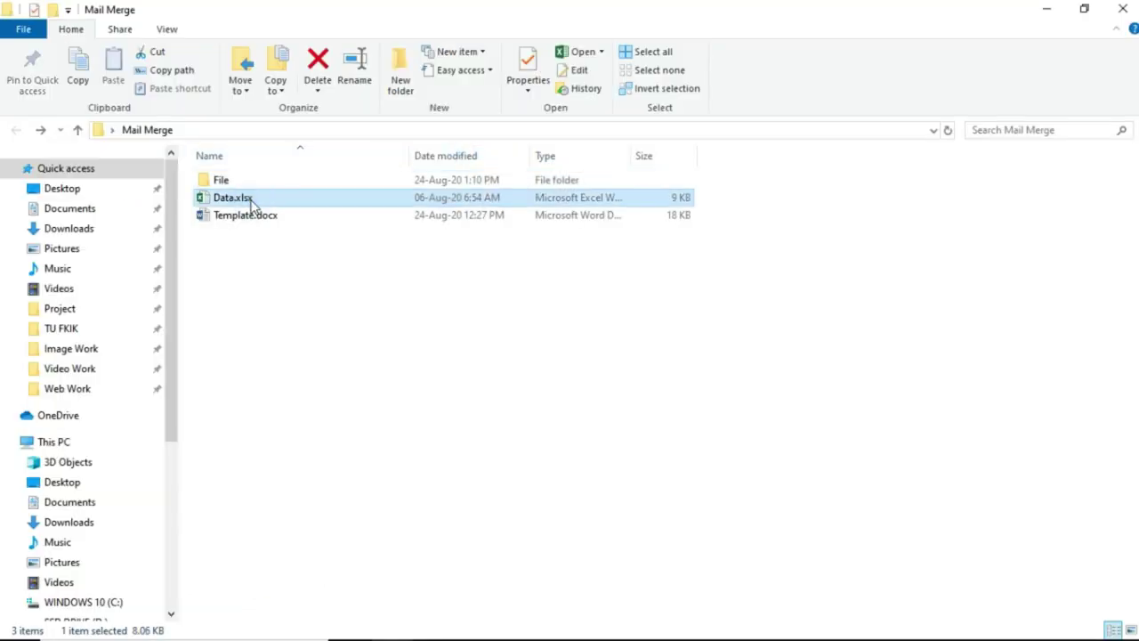
pyautogui.rightClick(251, 201)
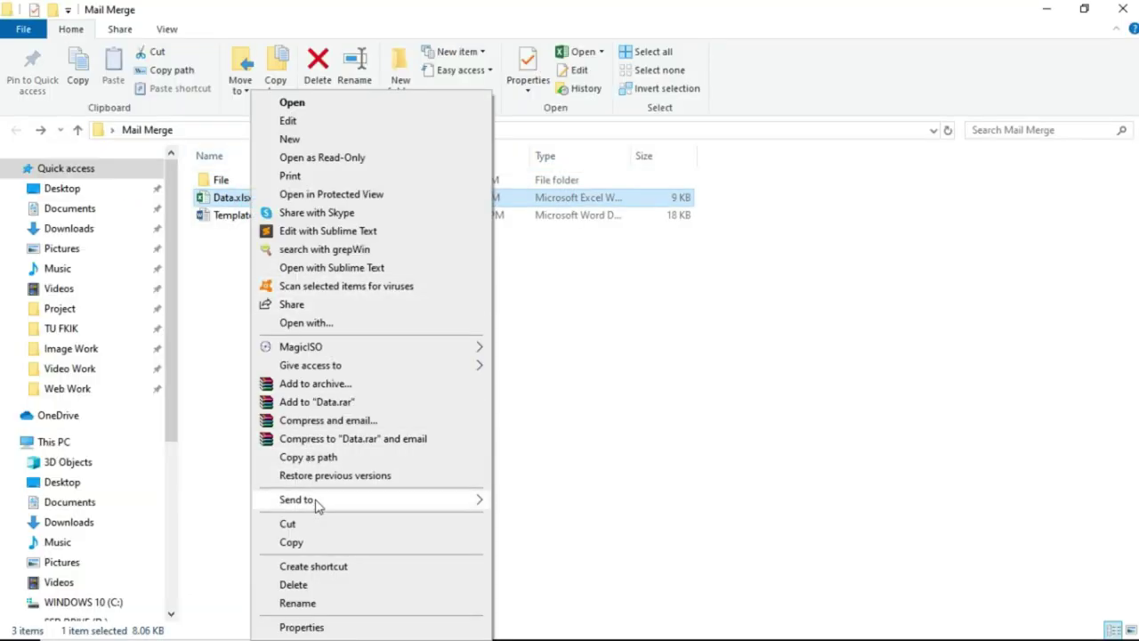
pyautogui.click(312, 459)
# - Paste the Data.xlsx path over the Sumber Data placeholder in SOURCE_FILE_PATH
pyautogui.hotkey('alt', 'Tab')
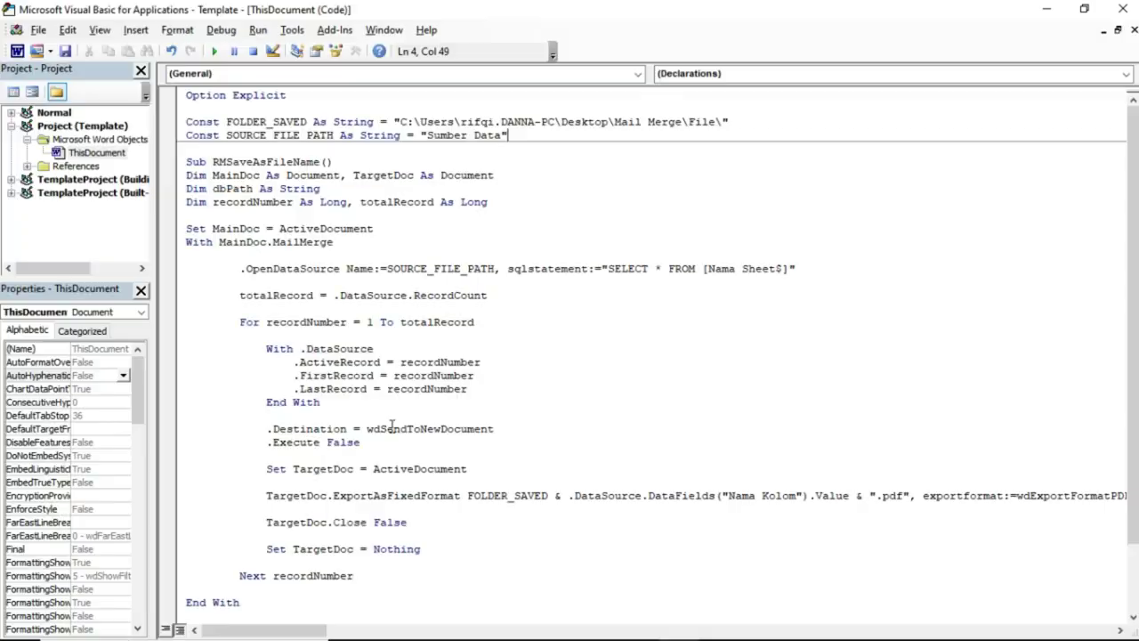
pyautogui.moveTo(422, 135); pyautogui.dragTo(478, 144)
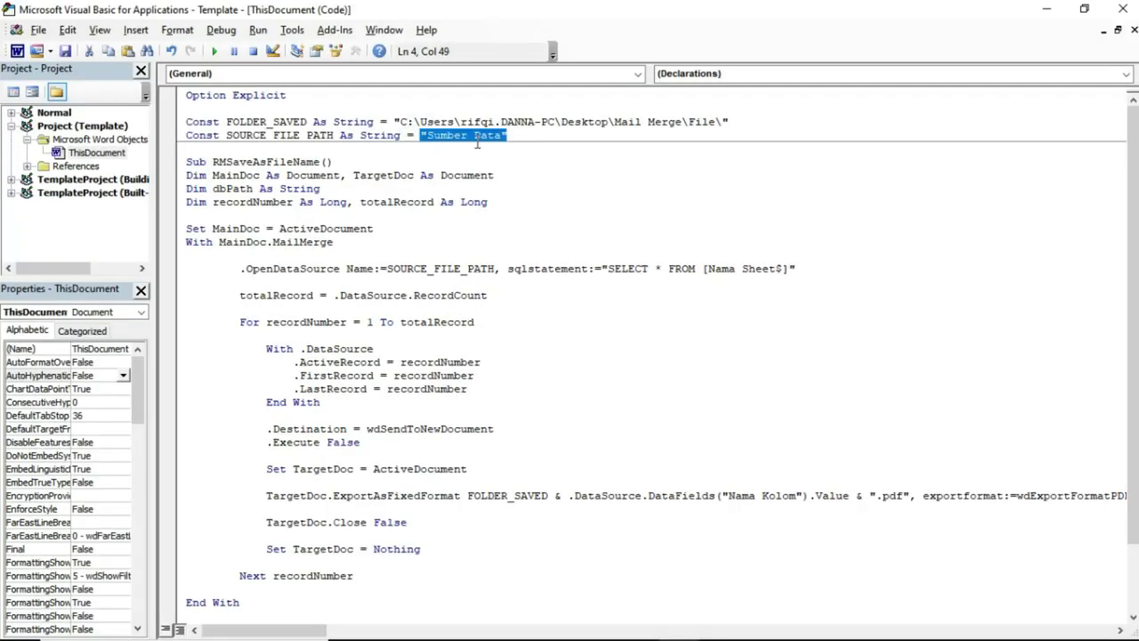
pyautogui.hotkey('ctrl', 'v')
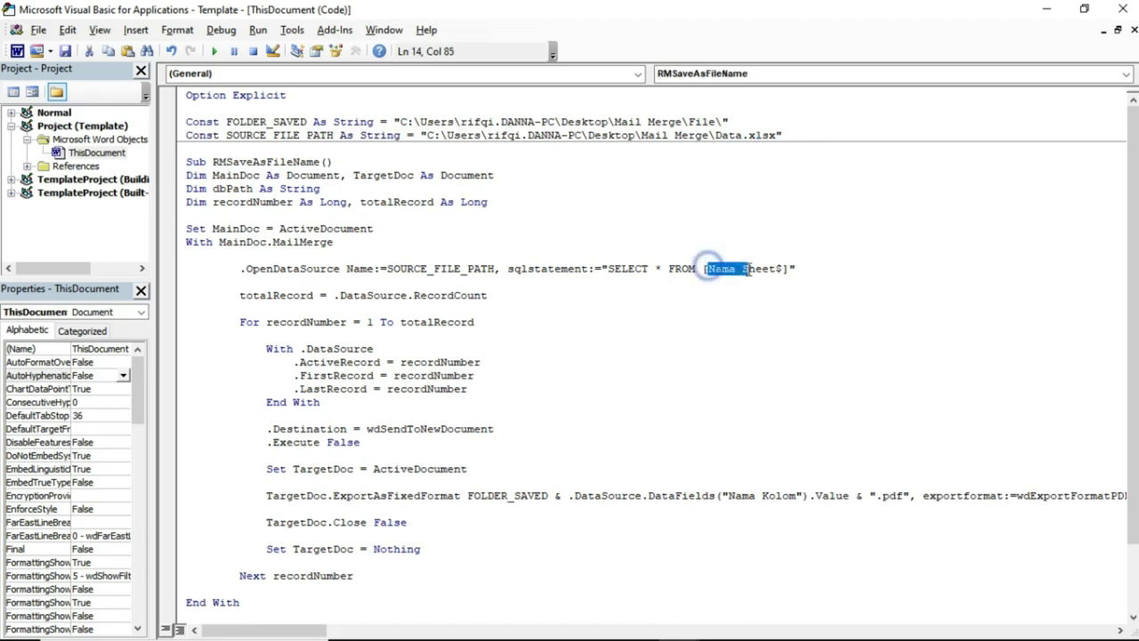
# - Check the workbook's sheet name and replace Nama Sheet in the query with Sheet1
pyautogui.moveTo(709, 268); pyautogui.dragTo(772, 268)
pyautogui.hotkey('alt', 'Tab')
pyautogui.press('Tab')
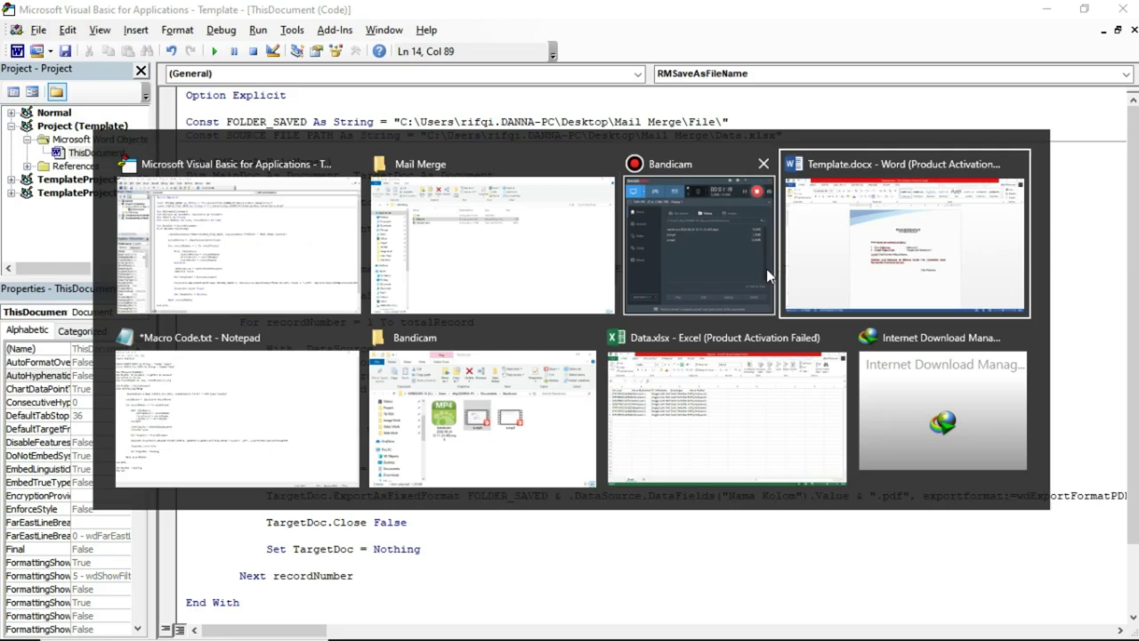
pyautogui.press('Tab')
pyautogui.press('Tab')
pyautogui.press('Tab')
pyautogui.click(221, 293)
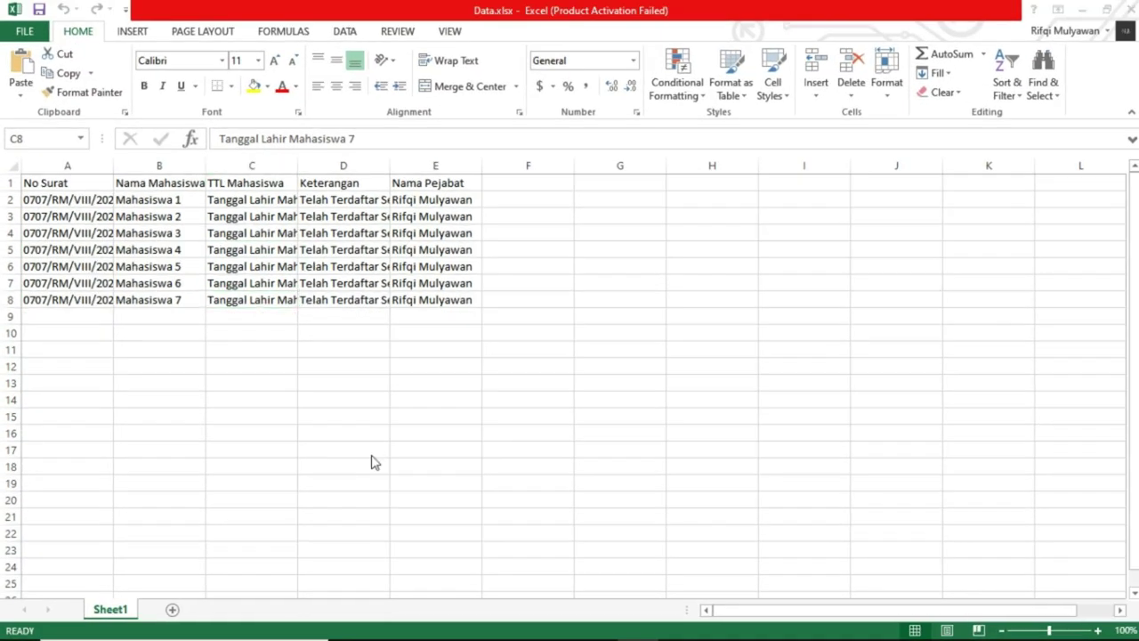
pyautogui.hotkey('alt', 'Tab')
pyautogui.press('BackSpace')
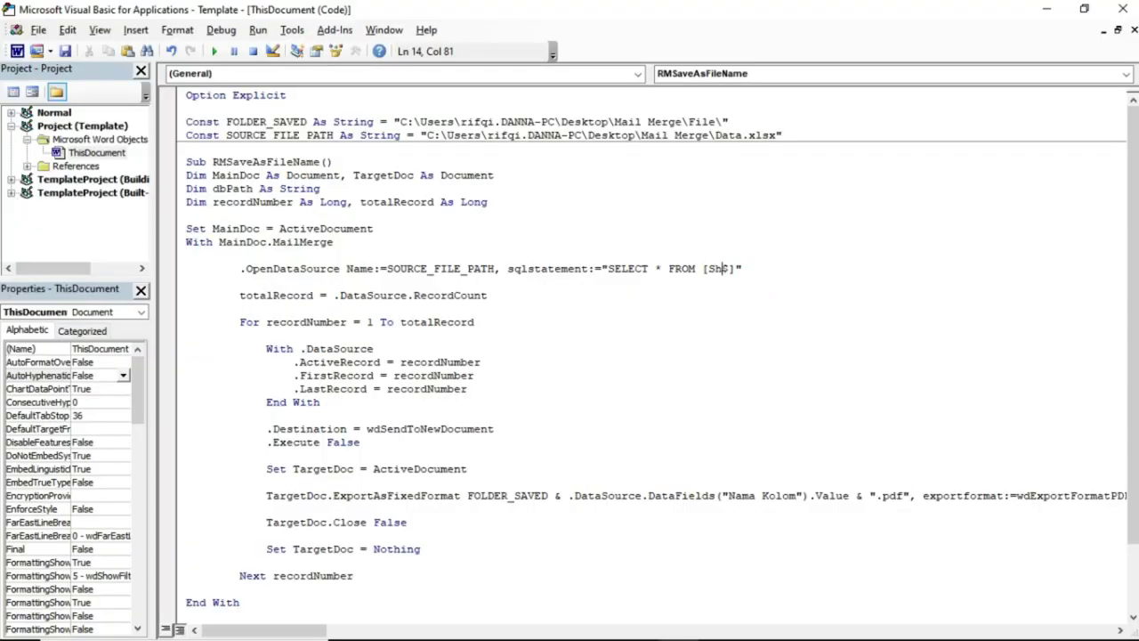
pyautogui.write('Sheet1')
pyautogui.moveTo(729, 496); pyautogui.dragTo(798, 501)
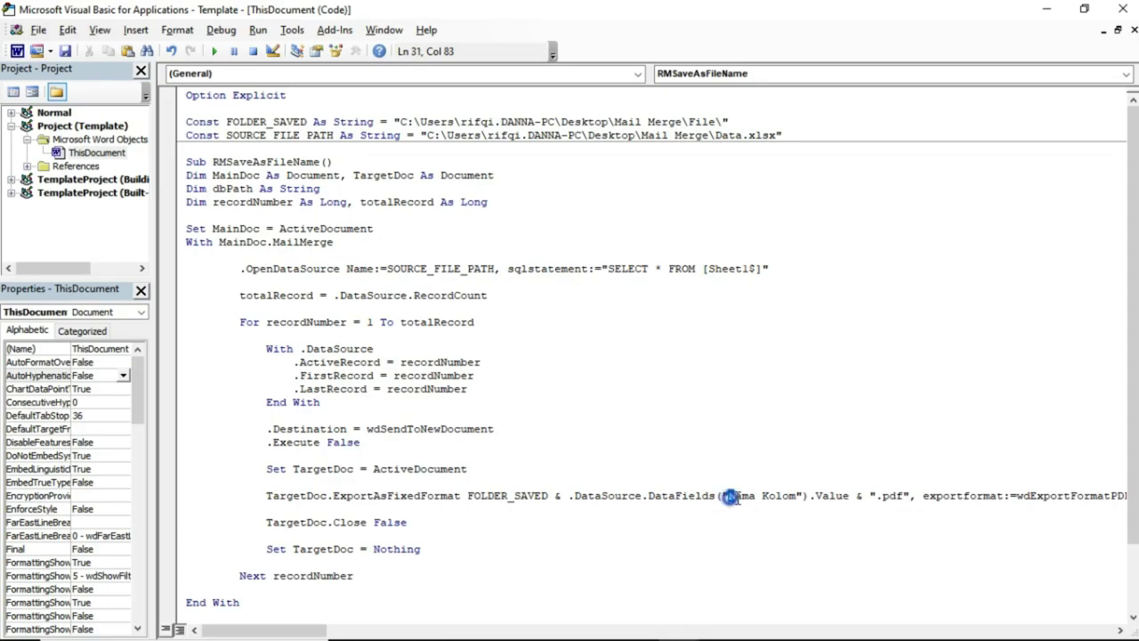
pyautogui.hotkey('alt', 'Tab')
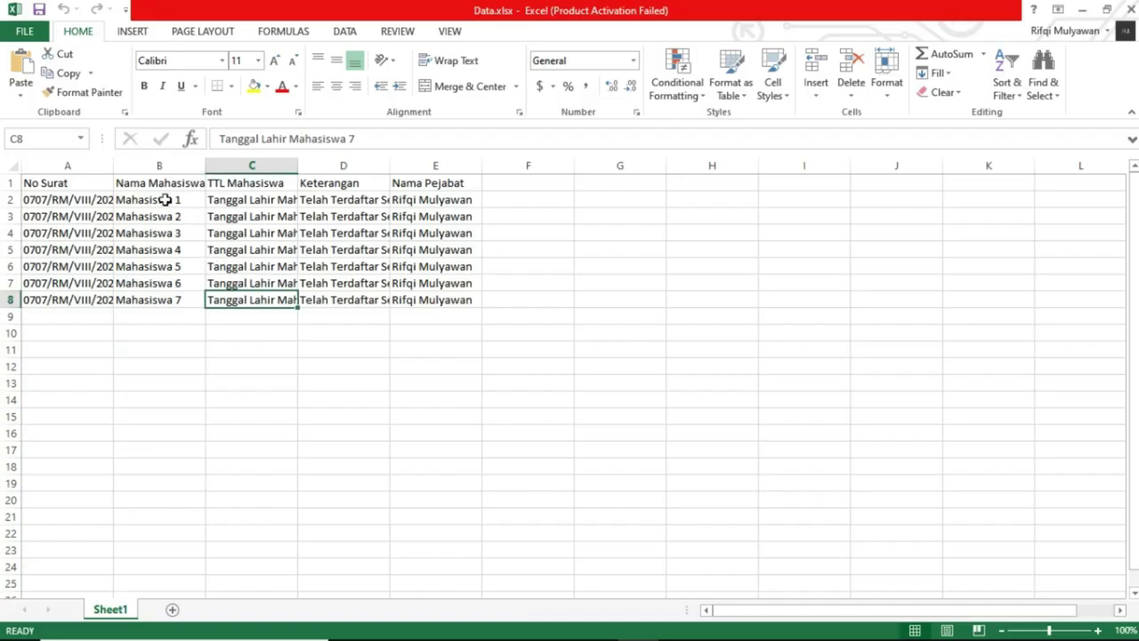
# - Check the Nama_Mahasiswa header in column B and enter Nama_Mahasiswa as the macro's DataFields name
pyautogui.click(154, 182)
pyautogui.moveTo(206, 166); pyautogui.dragTo(305, 169)
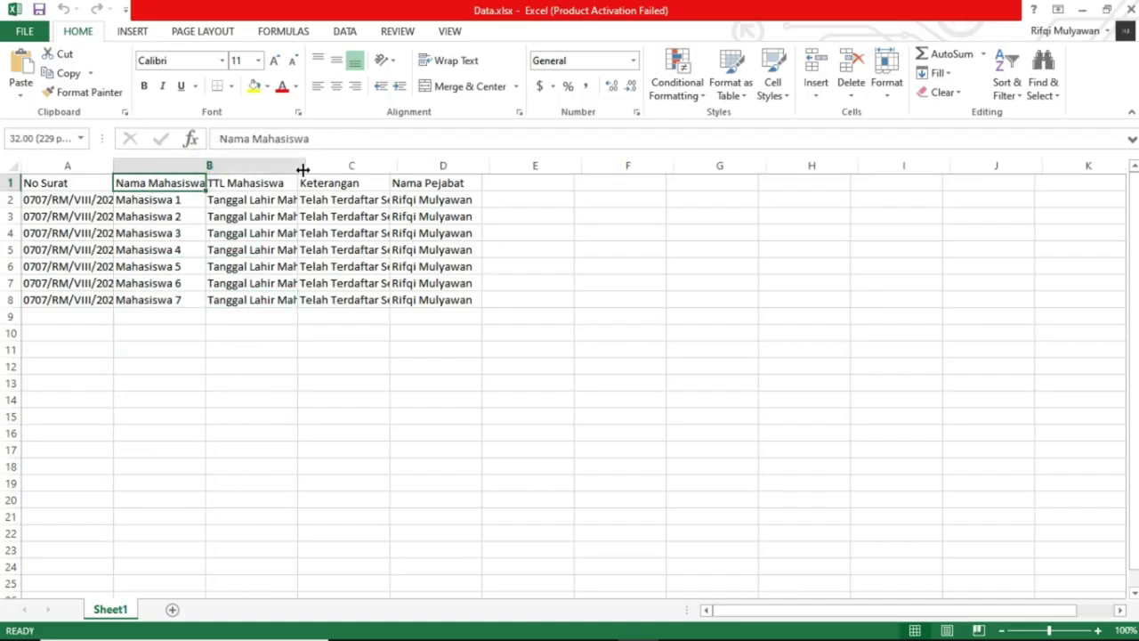
pyautogui.doubleClick(148, 183)
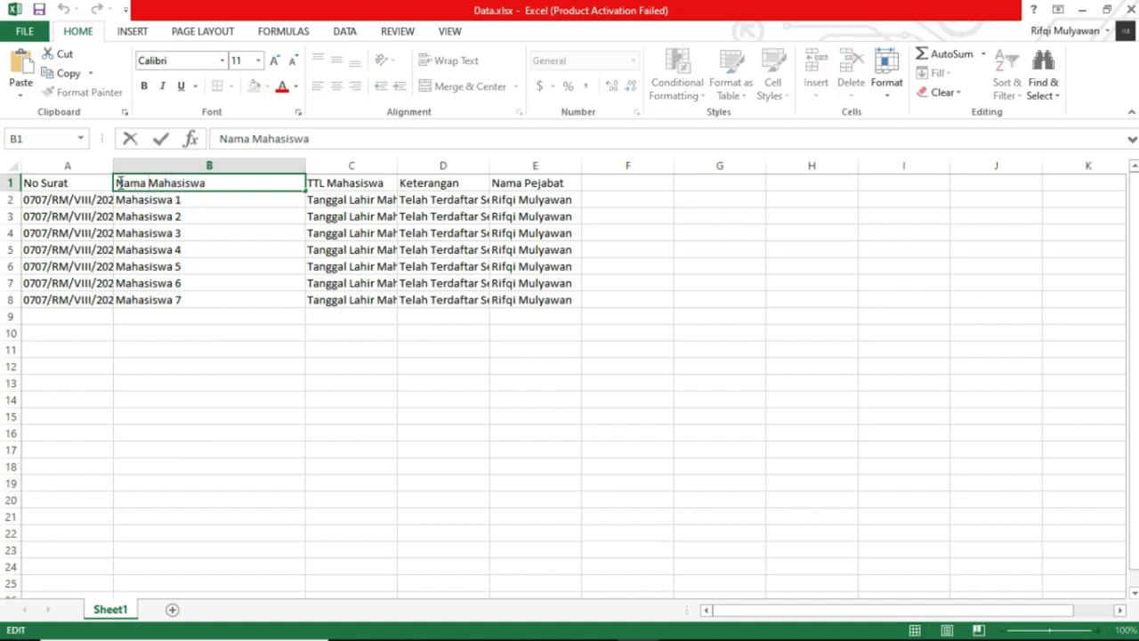
pyautogui.click(221, 235)
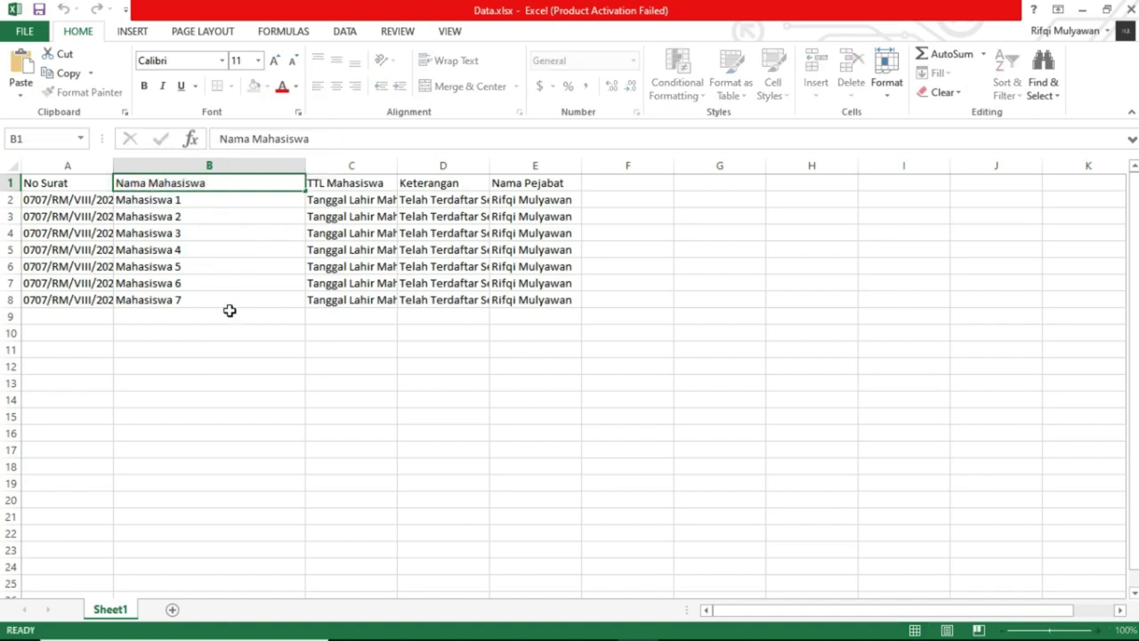
pyautogui.click(229, 392)
pyautogui.hotkey('alt', 'Tab')
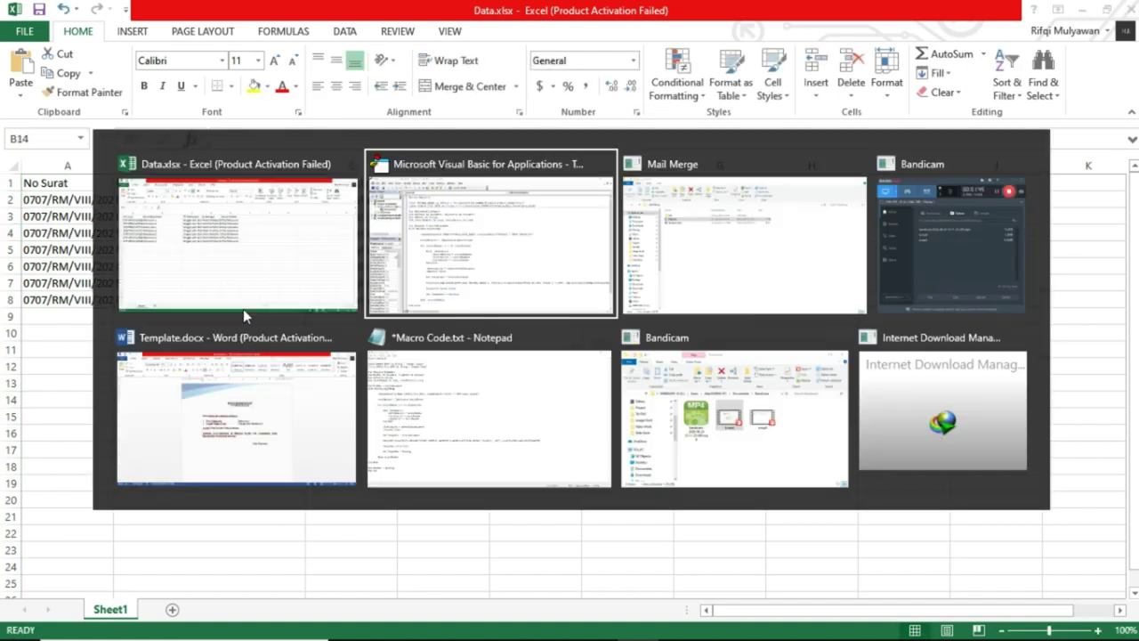
pyautogui.write('Nama')
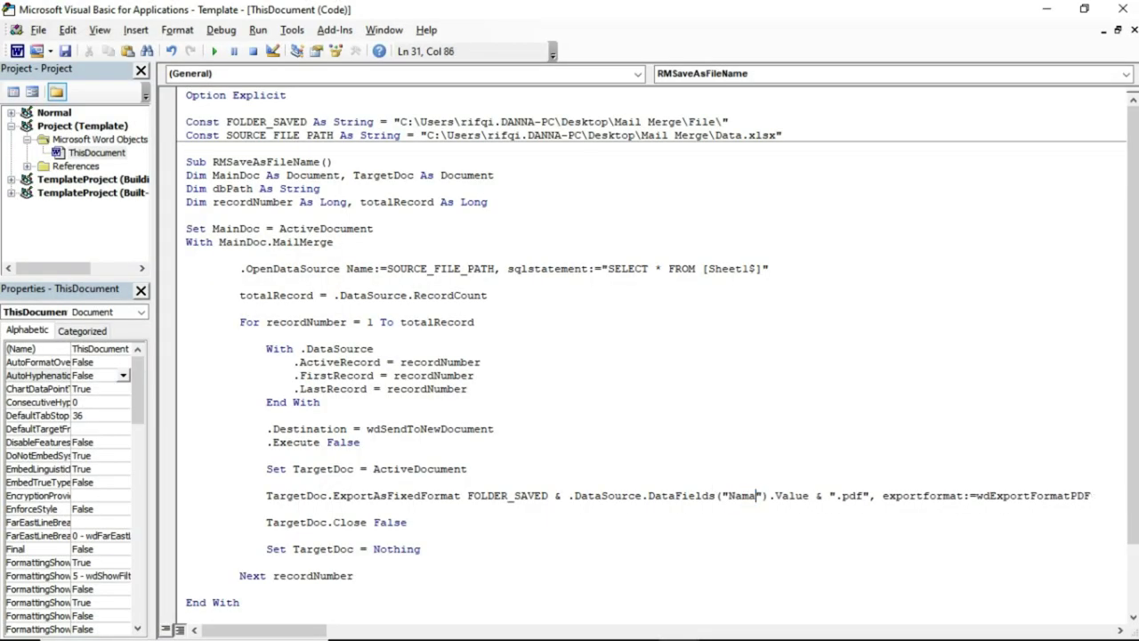
pyautogui.write('_Mahasi')
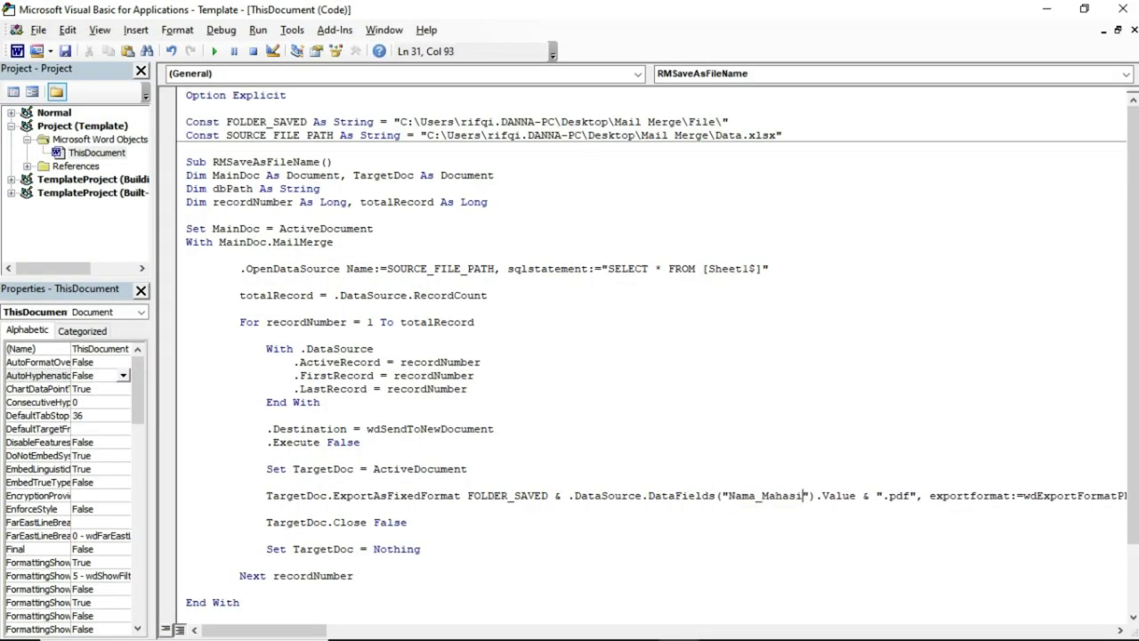
pyautogui.write('swa')
pyautogui.scroll(-2, 562, 419)
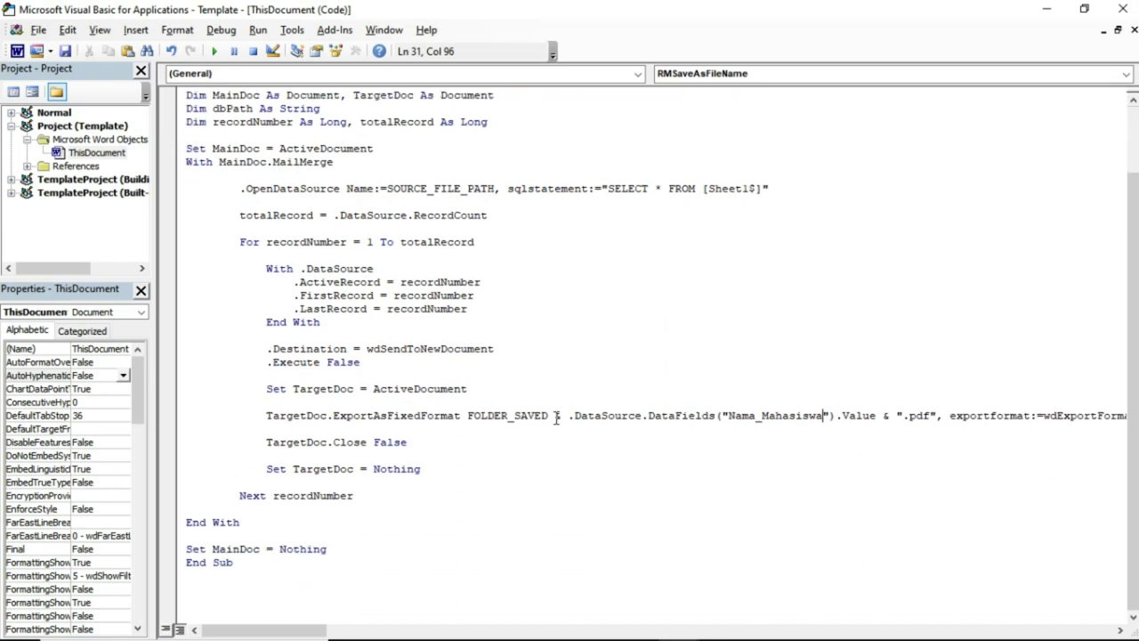
pyautogui.scroll(2, 555, 418)
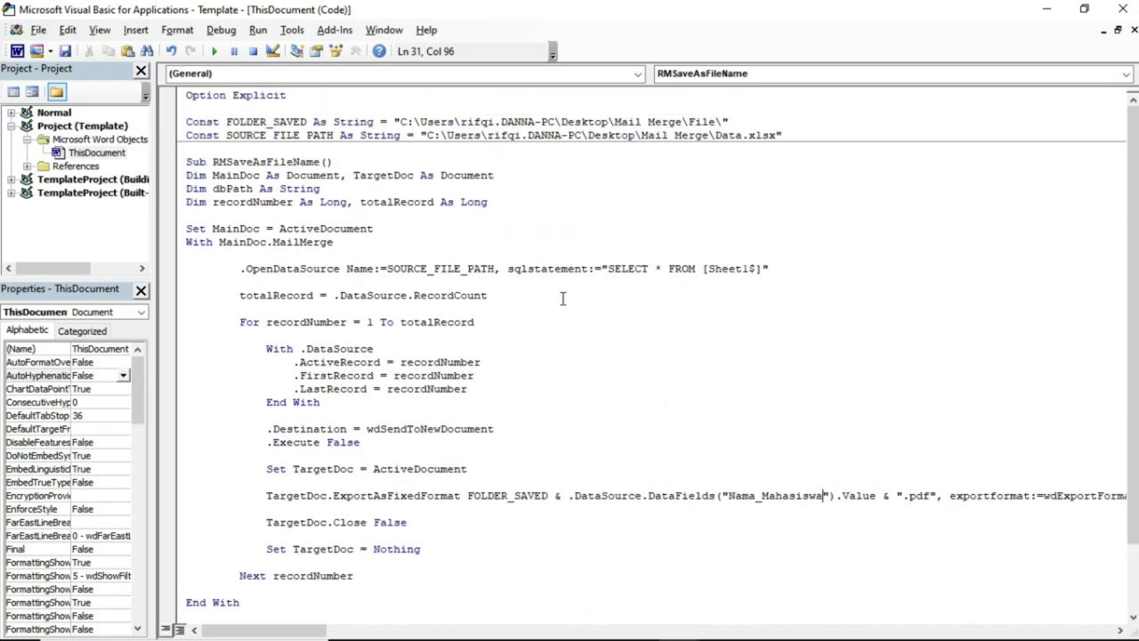
pyautogui.click(587, 201)
# - Save the template with Ctrl+S, accepting the macro-free document format
pyautogui.hotkey('alt', 'F11')
pyautogui.hotkey('ctrl', 's')
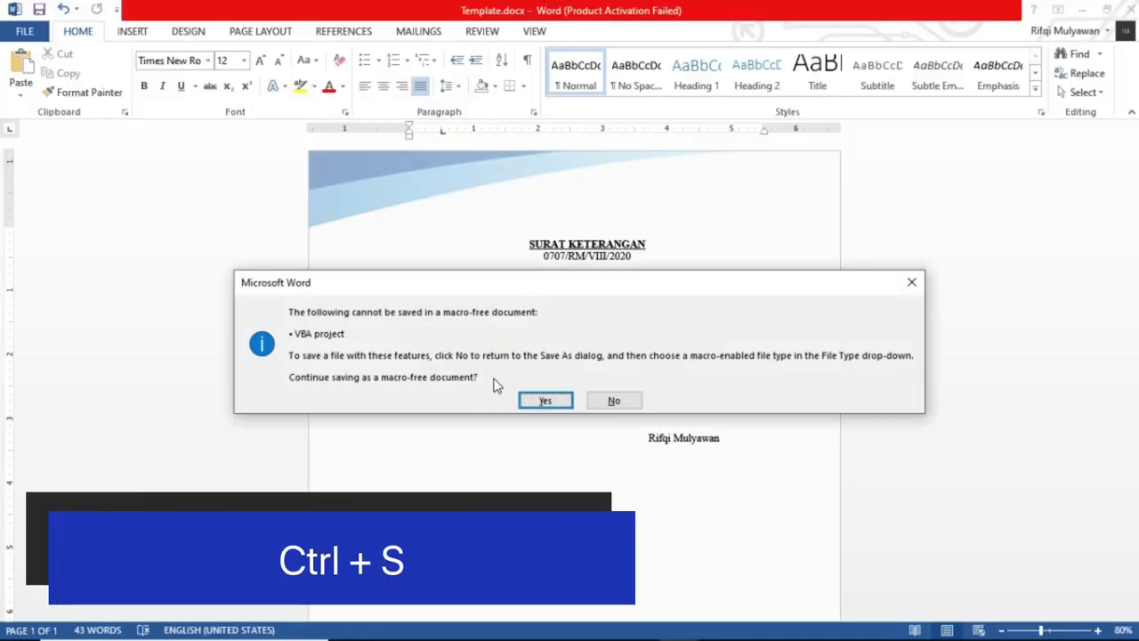
pyautogui.click(533, 402)
pyautogui.hotkey('alt', 'F11')
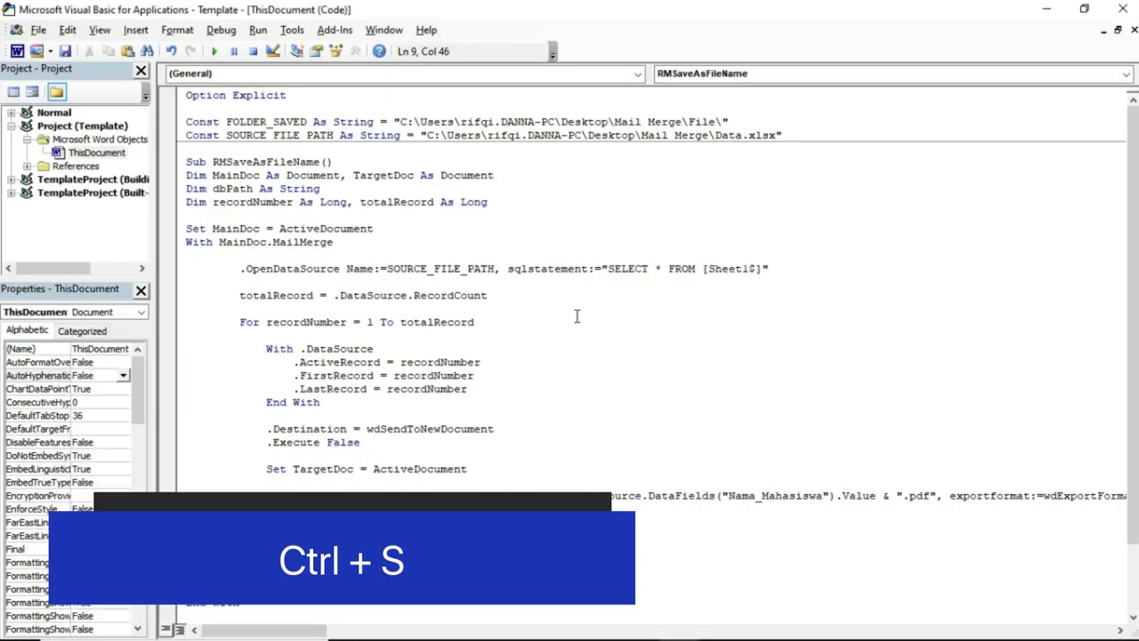
# - Close the VBA editor and return to the letter in Word
pyautogui.click(1127, 8)
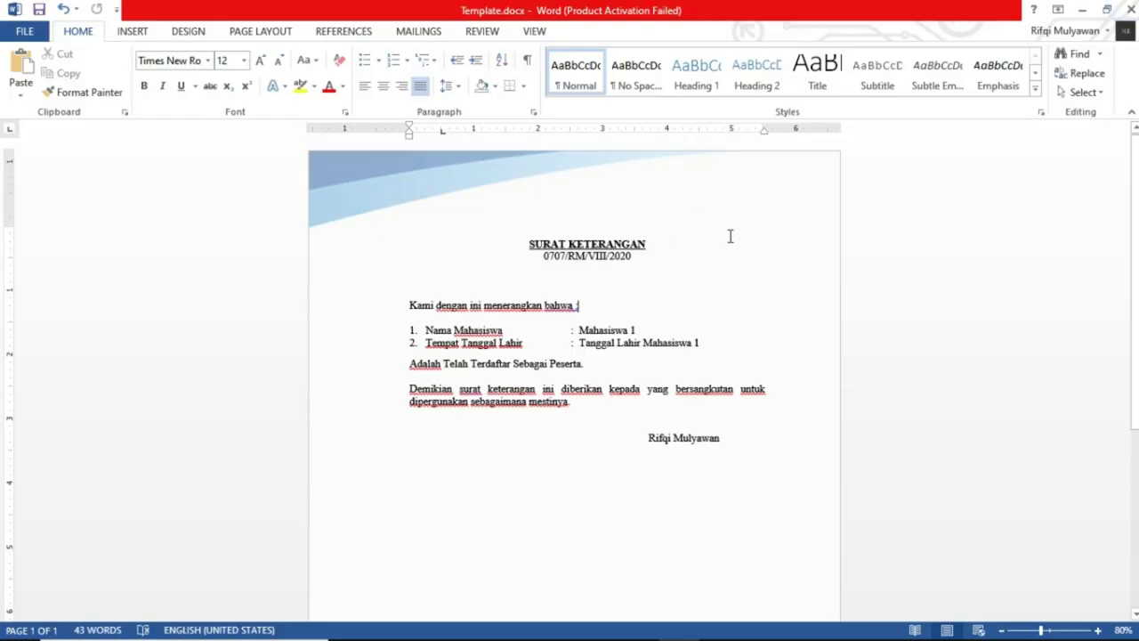
pyautogui.scroll(-2, 713, 282)
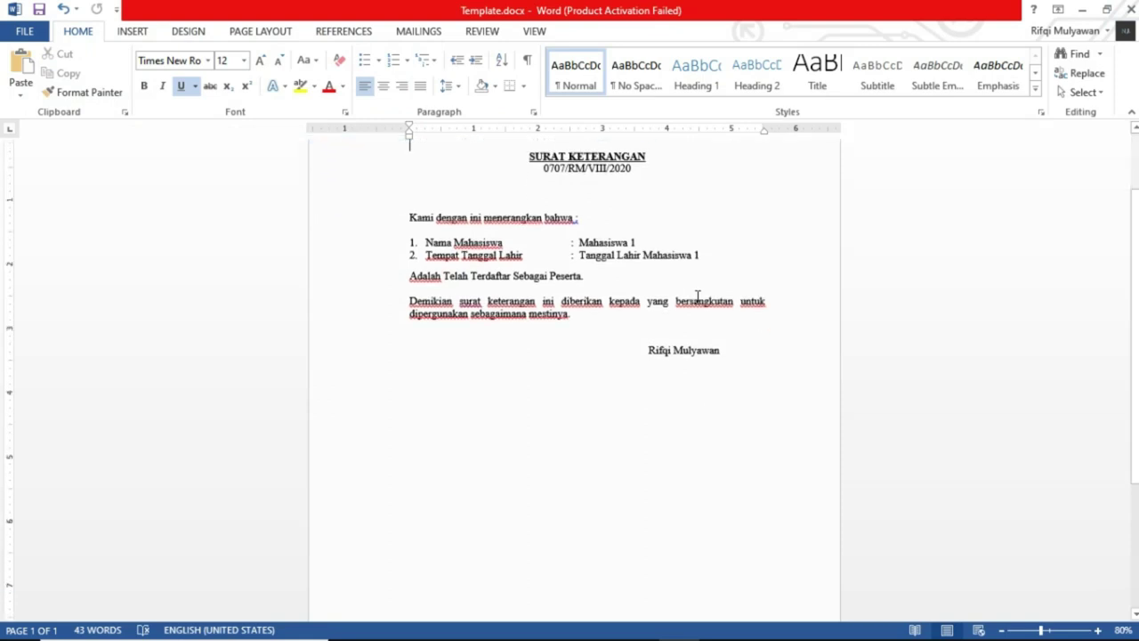
pyautogui.scroll(-3, 703, 294)
pyautogui.scroll(2, 697, 300)
pyautogui.scroll(3, 694, 298)
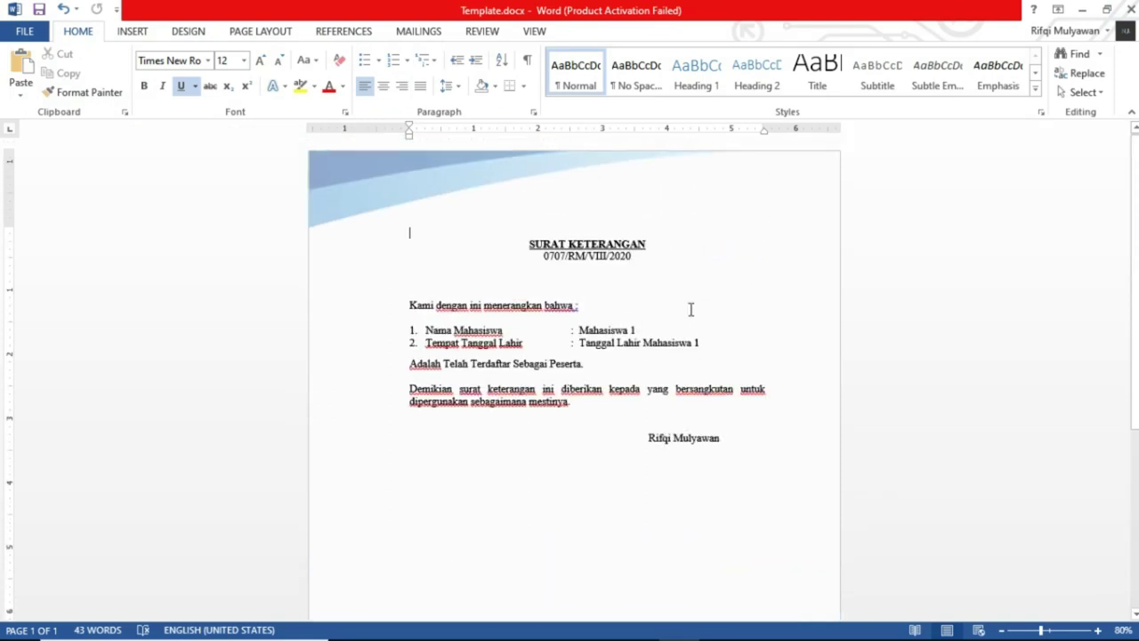
pyautogui.click(545, 348)
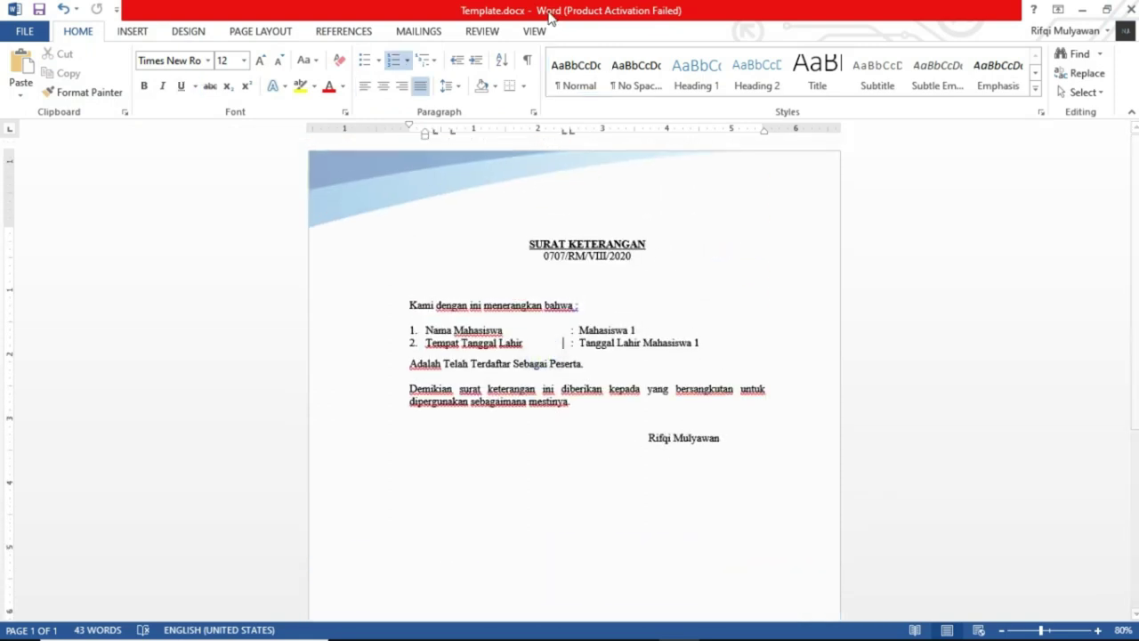
pyautogui.click(535, 32)
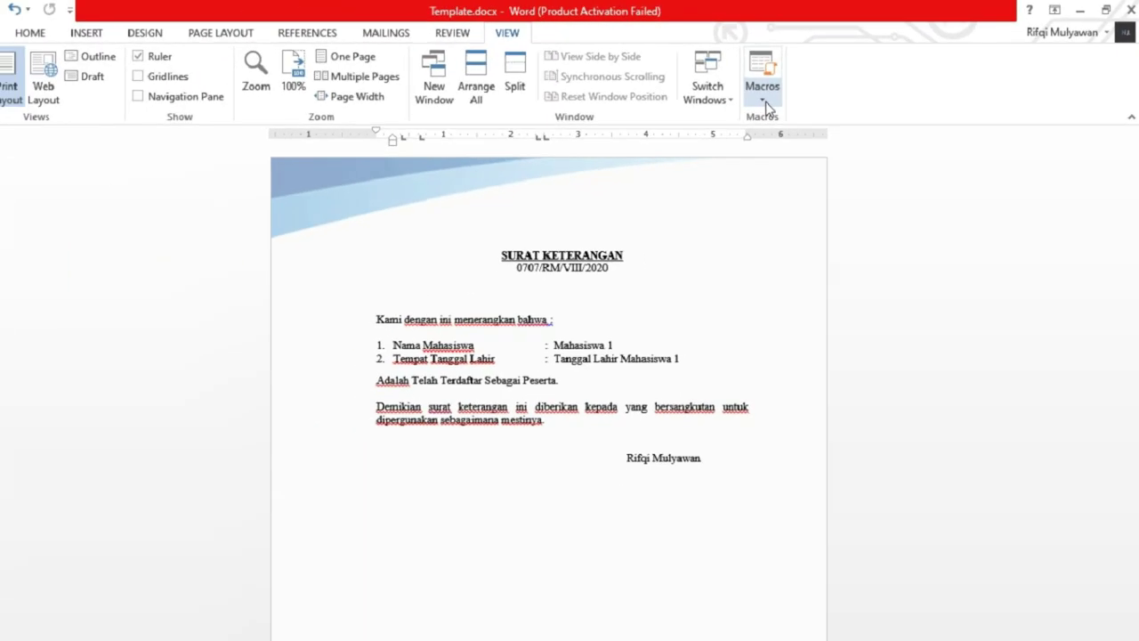
# - Run RMSaveAsFileName from View Macros to export a PDF letter for each student
pyautogui.click(731, 111)
pyautogui.click(805, 115)
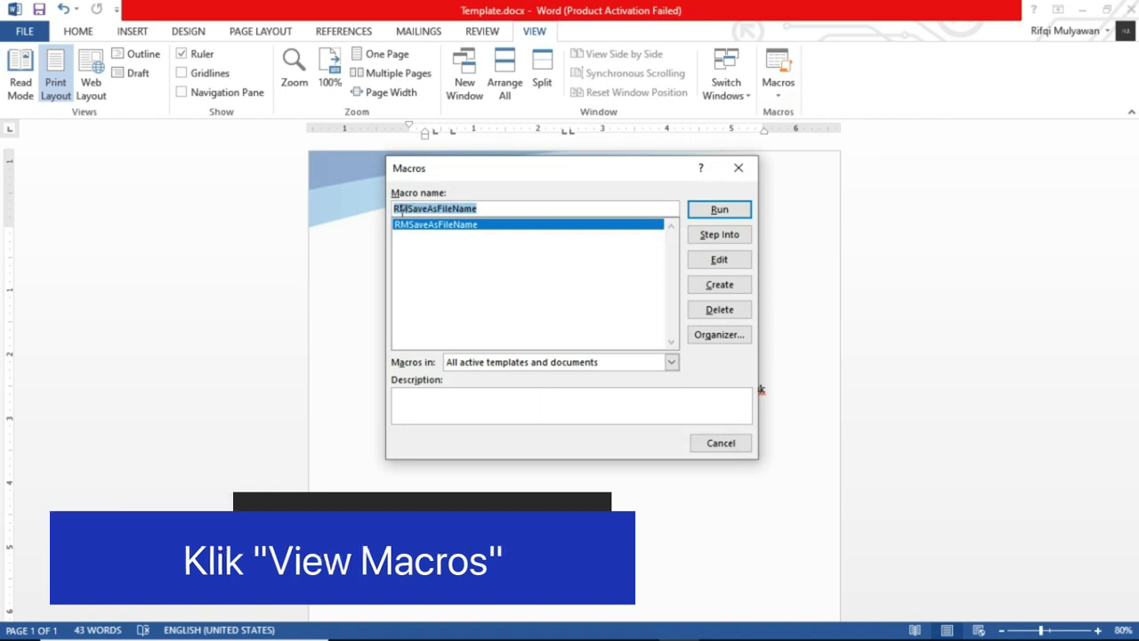
pyautogui.click(725, 214)
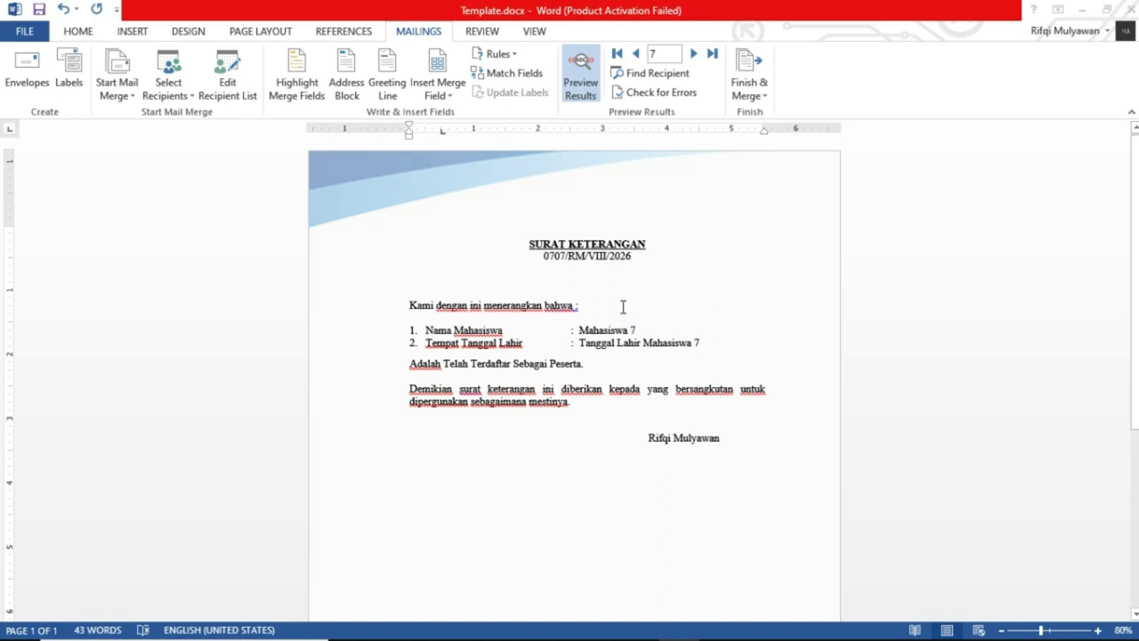
pyautogui.hotkey('alt', 'Tab')
pyautogui.hotkey('alt', 'Tab')
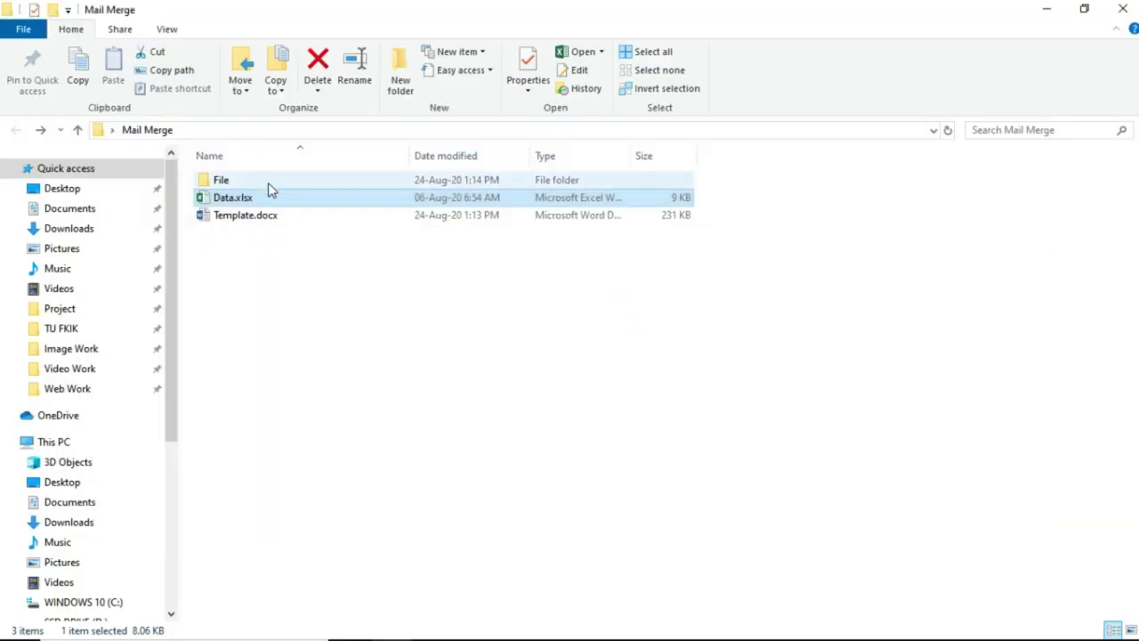
# - Open Mahasiswa 1.pdf from the File folder of exported letters
pyautogui.doubleClick(257, 181)
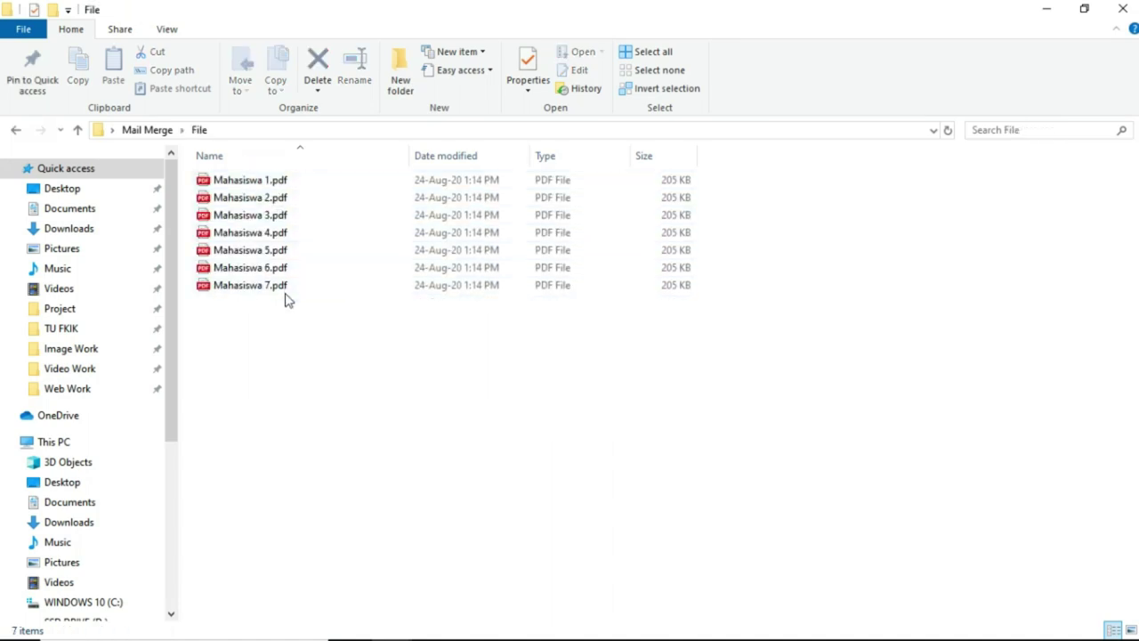
pyautogui.click(275, 182)
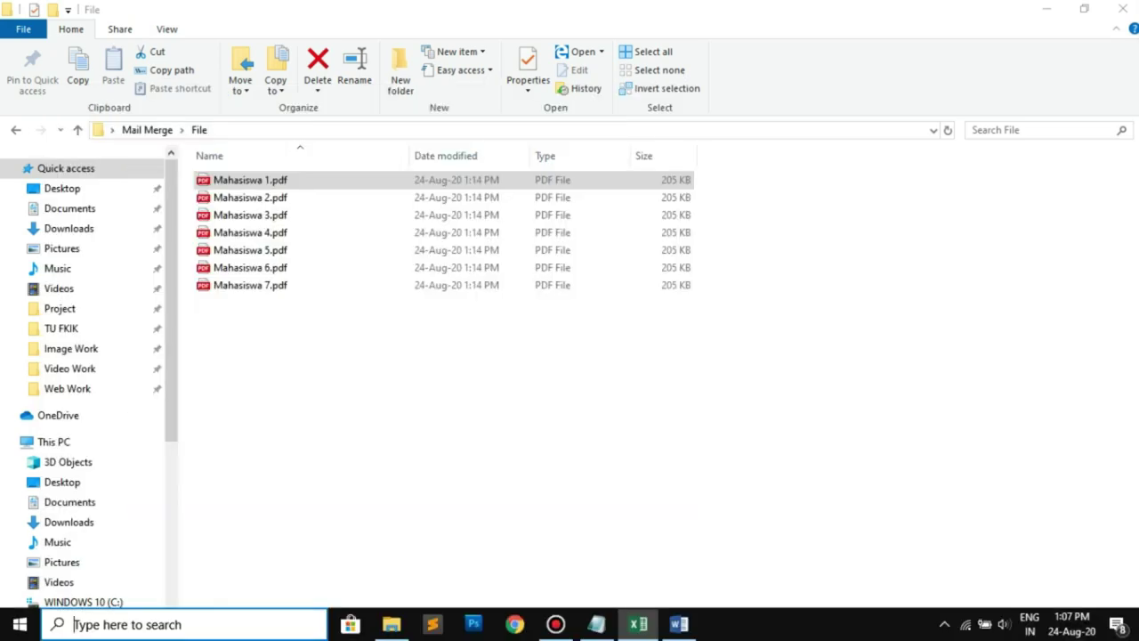
pyautogui.press('super')
pyautogui.press('super')
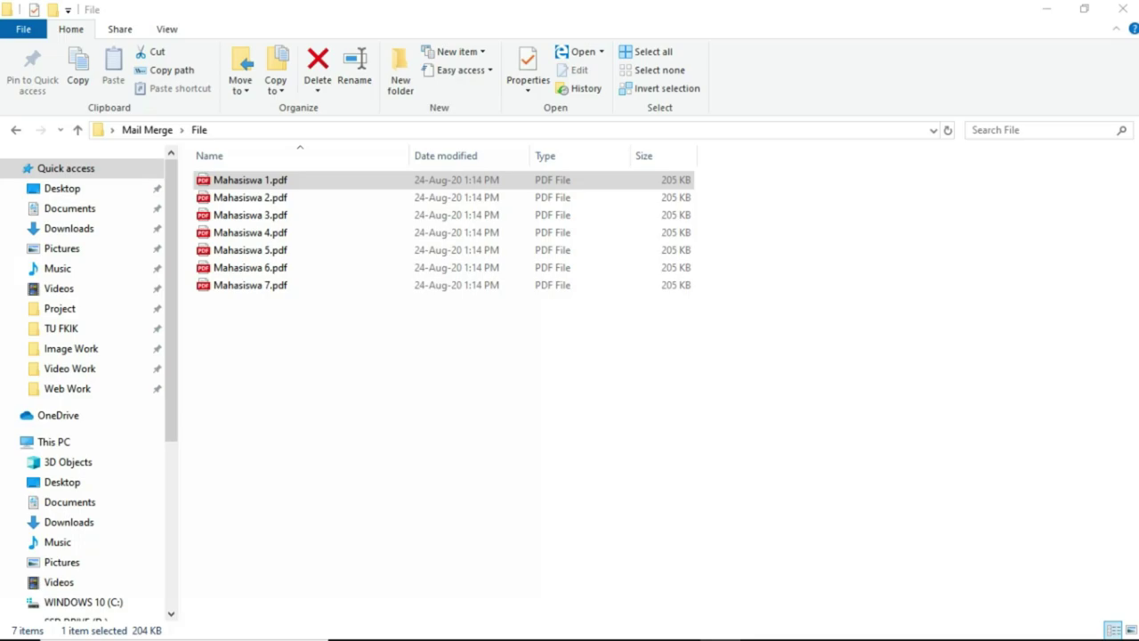
pyautogui.press('Return')
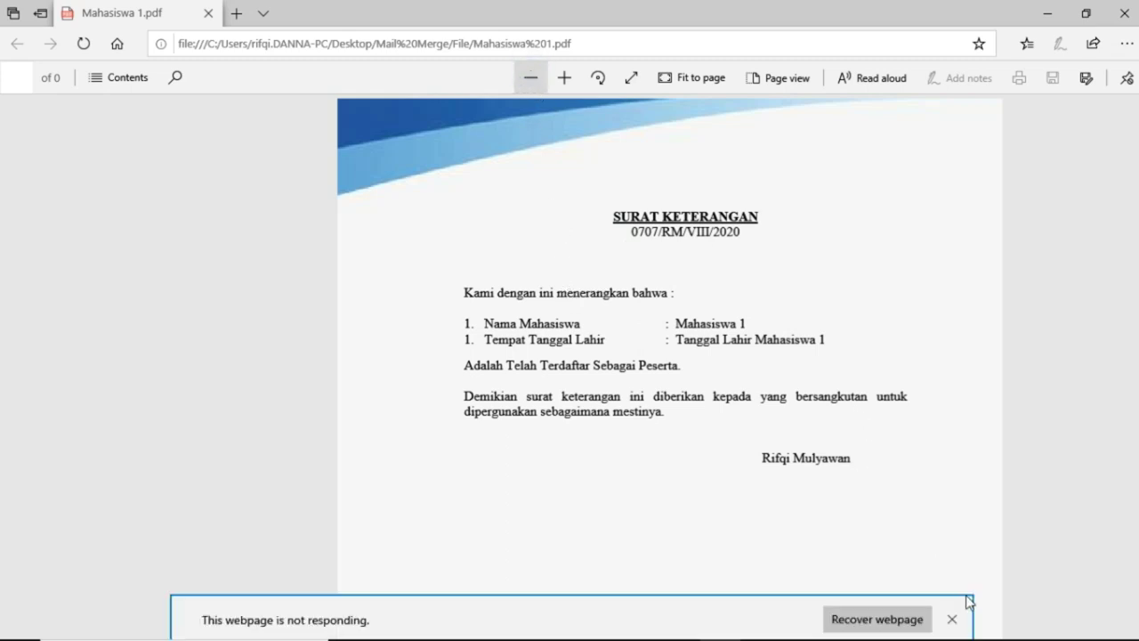
# - Close Edge's 'This webpage is not responding' bar and switch back to Template.docx
pyautogui.click(952, 619)
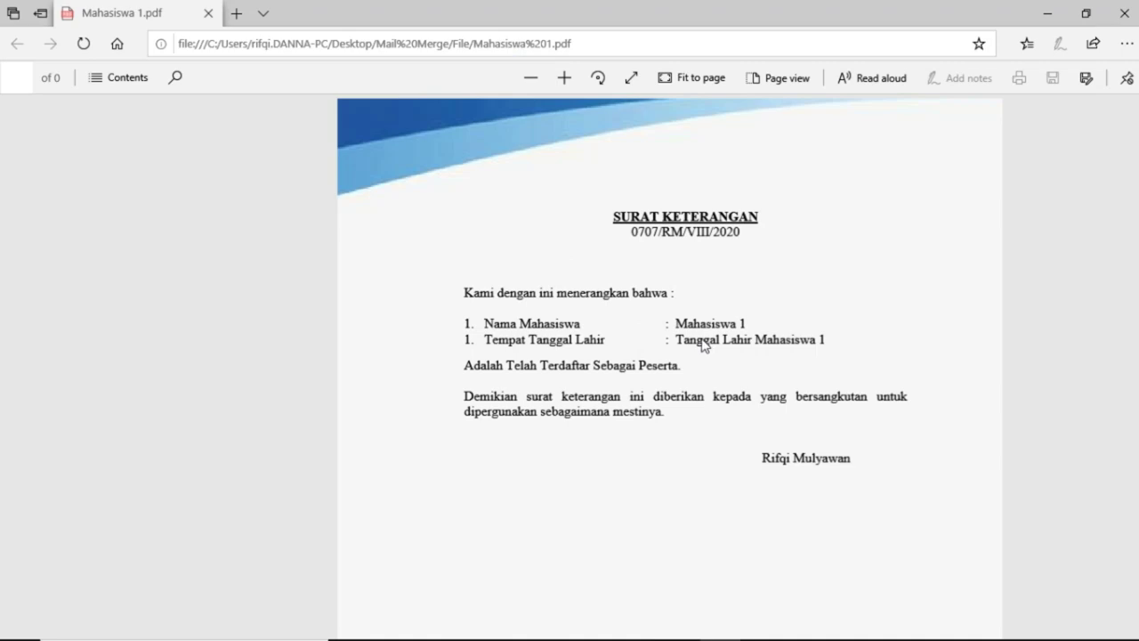
pyautogui.hotkey('alt', 'Tab')
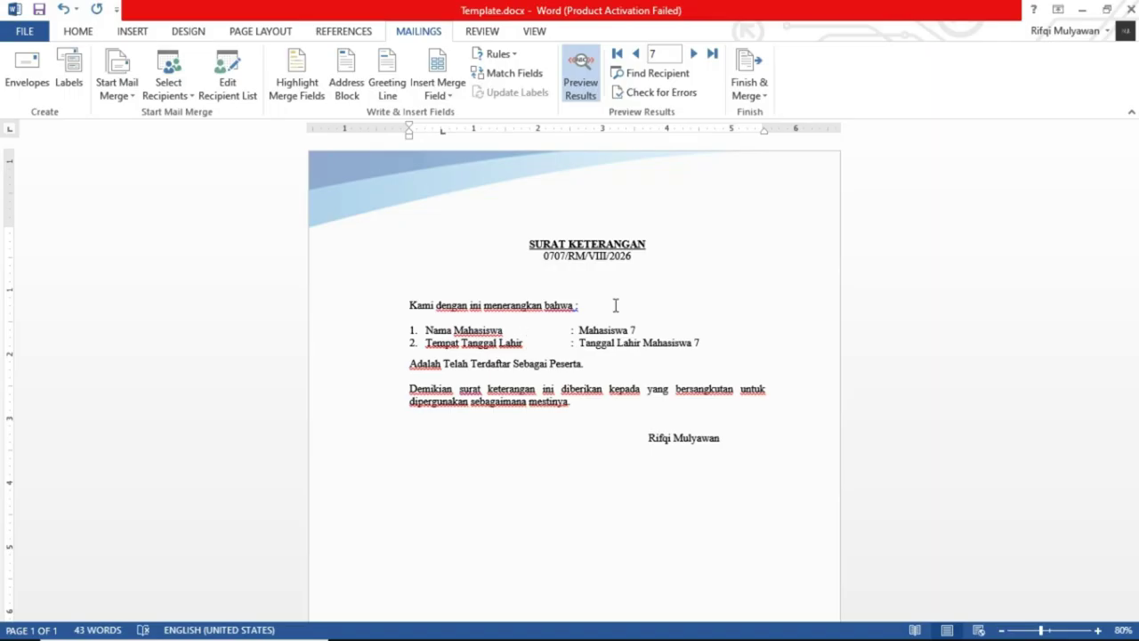
pyautogui.scroll(-3, 615, 305)
pyautogui.scroll(-3, 619, 311)
pyautogui.scroll(3, 617, 305)
pyautogui.scroll(3, 508, 259)
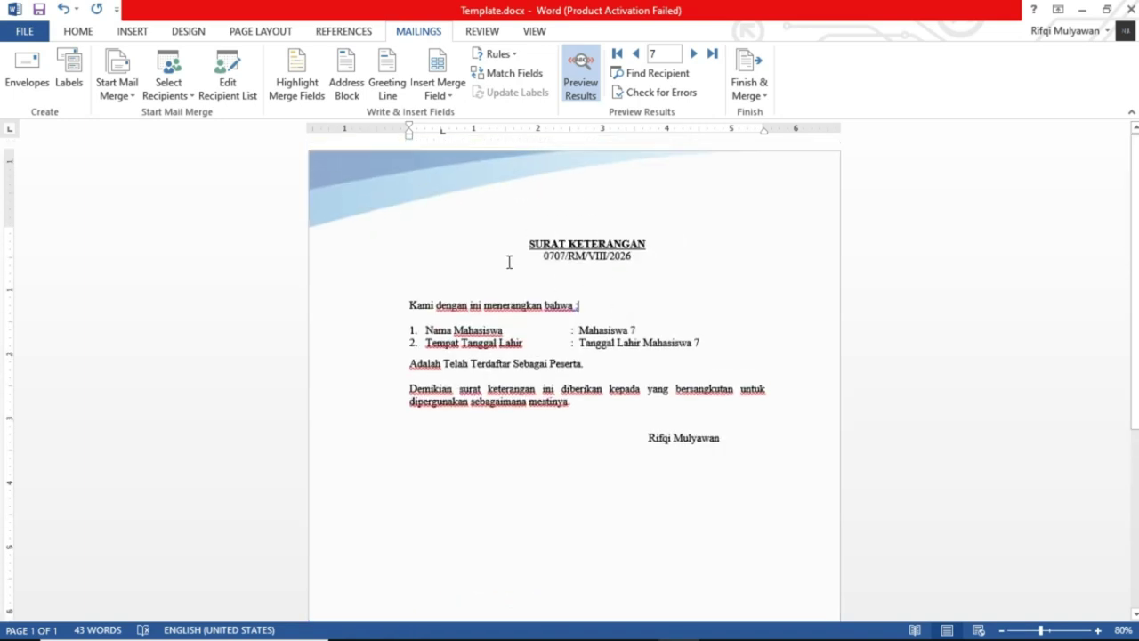
# - Save the template in Mail Merge as Word Macro-Enabled Document Template.docm
pyautogui.click(35, 32)
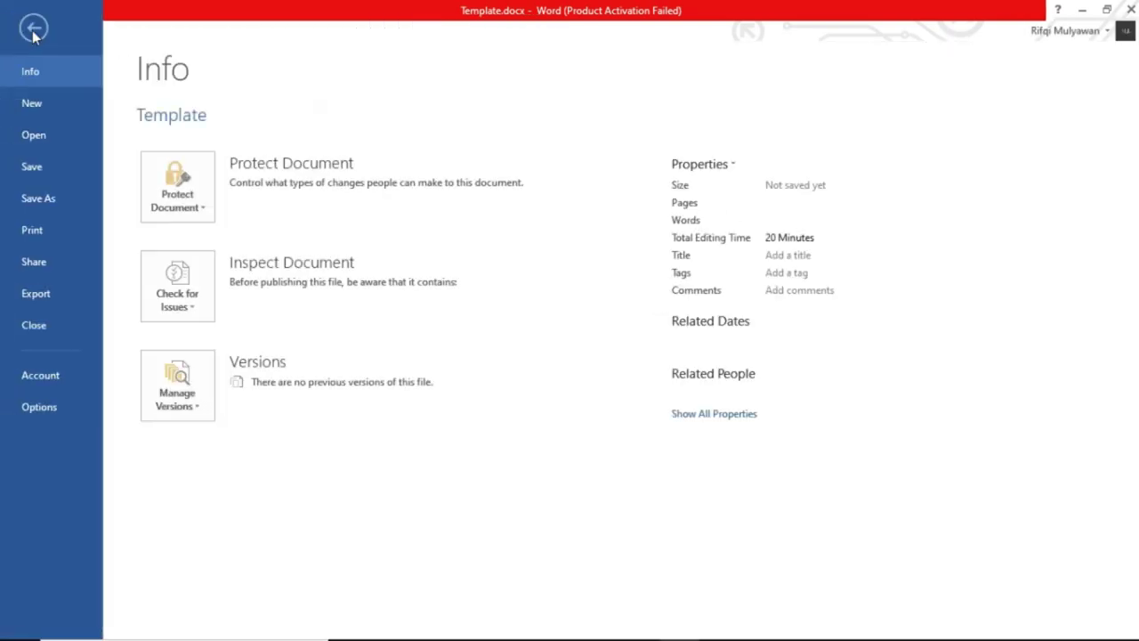
pyautogui.click(47, 204)
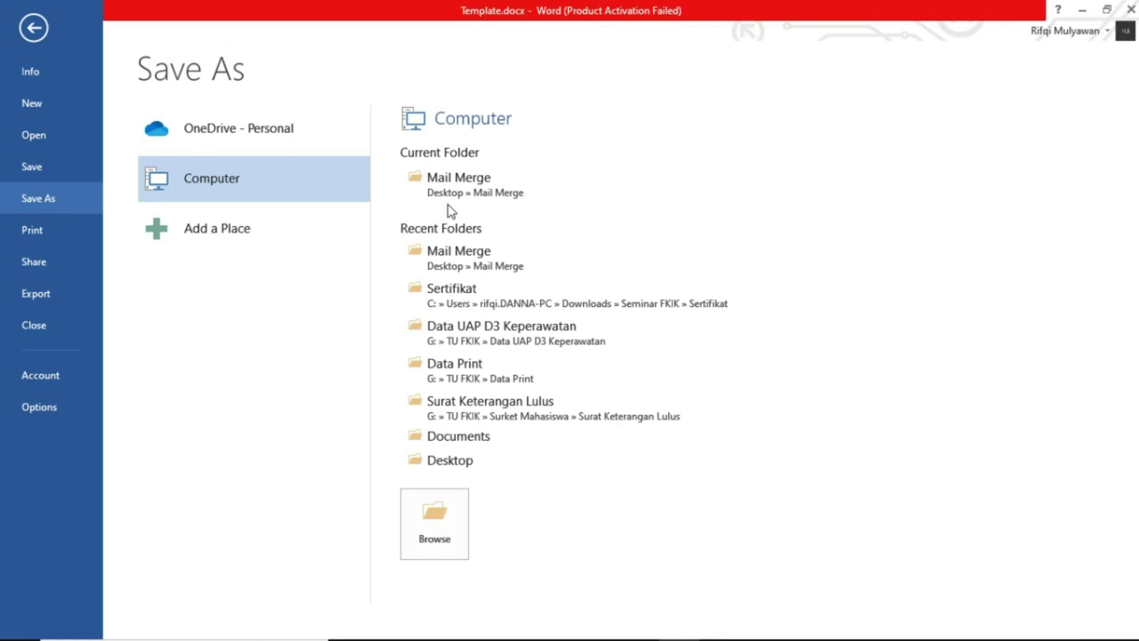
pyautogui.click(490, 192)
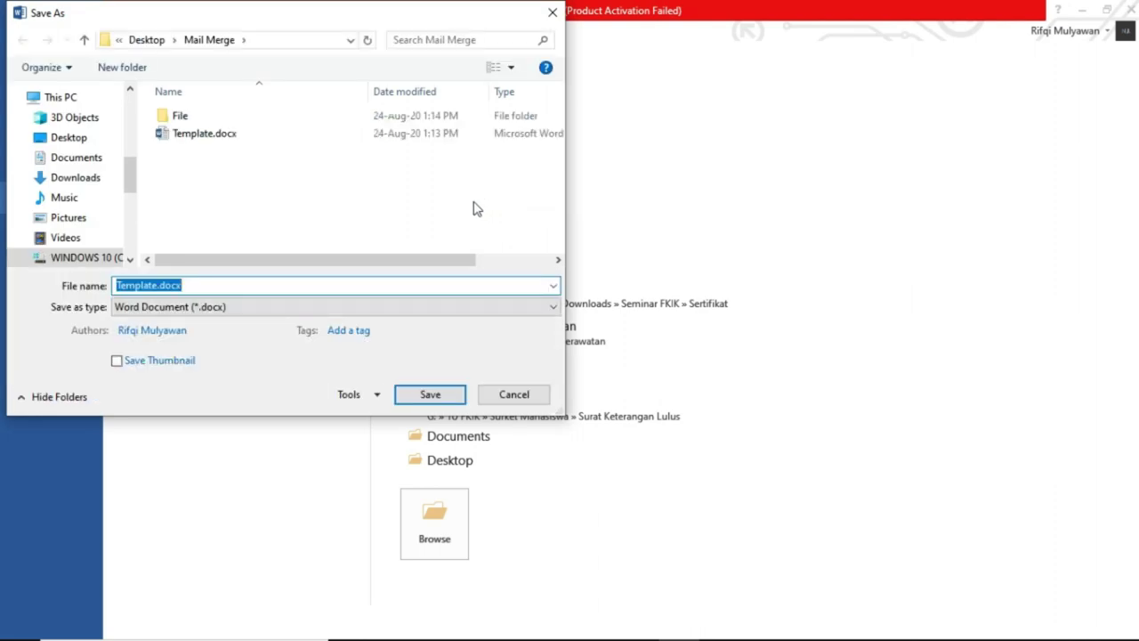
pyautogui.click(389, 306)
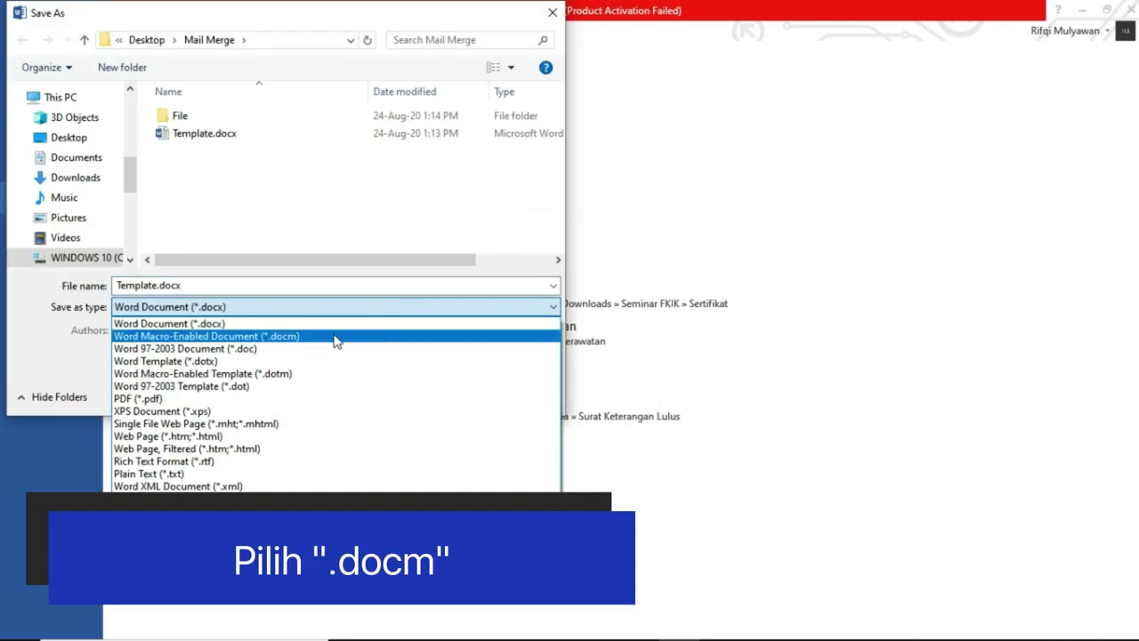
pyautogui.click(312, 337)
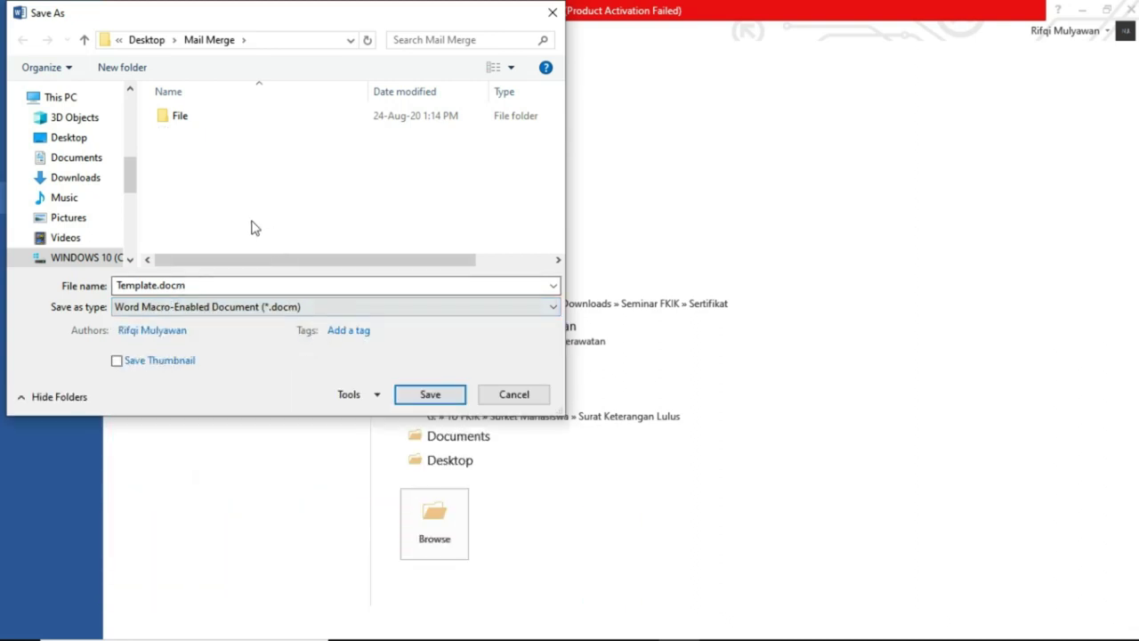
pyautogui.click(190, 285)
pyautogui.moveTo(190, 285); pyautogui.dragTo(136, 286)
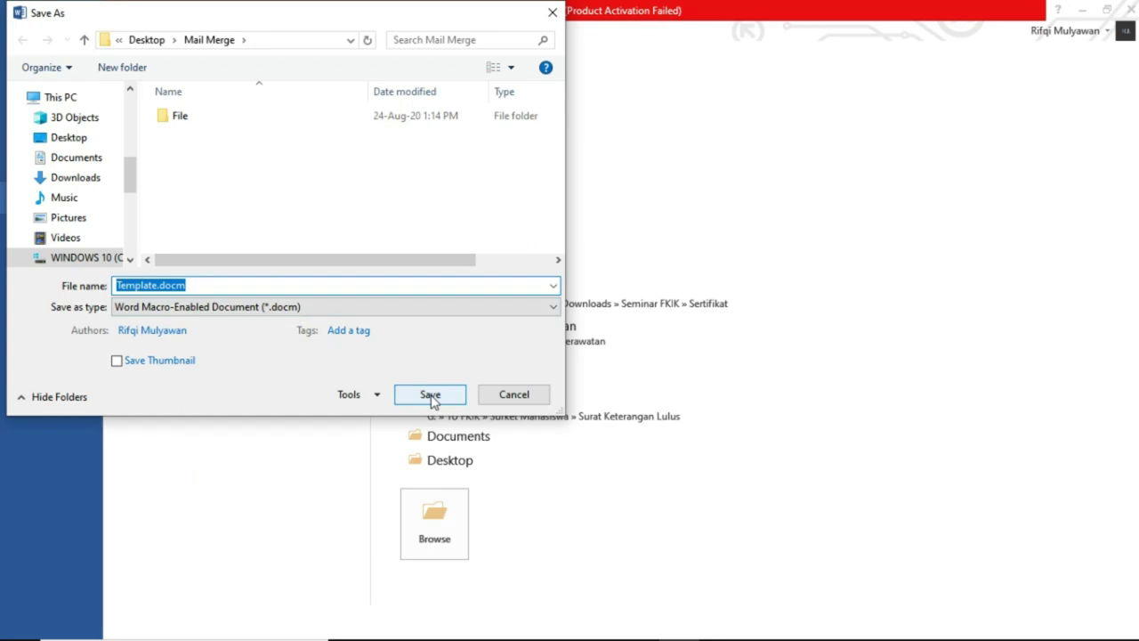
pyautogui.click(430, 395)
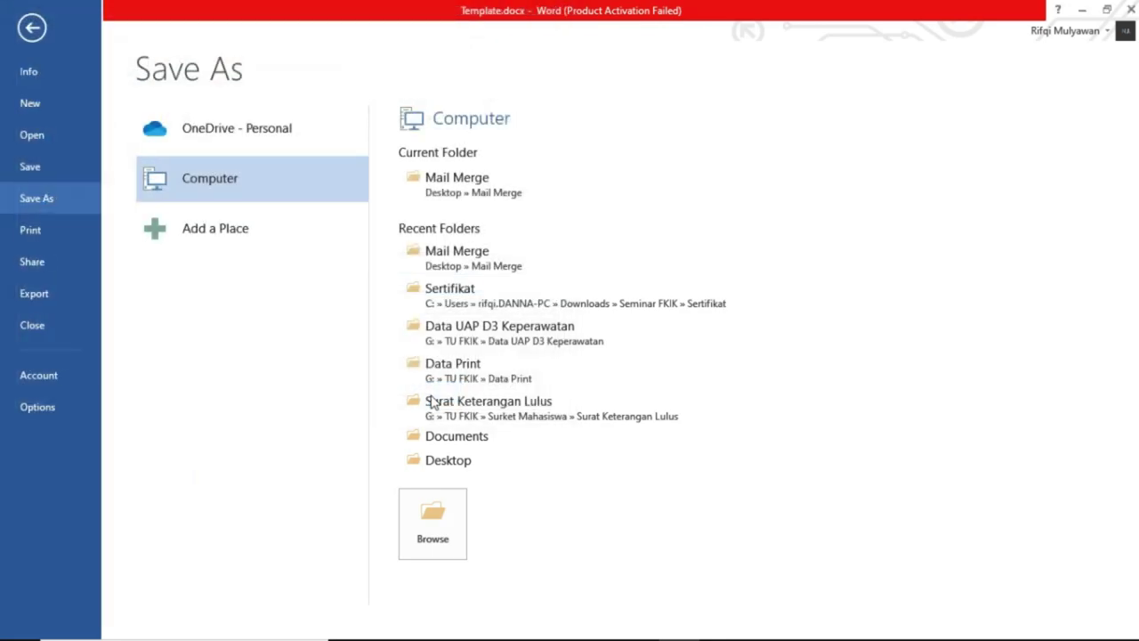